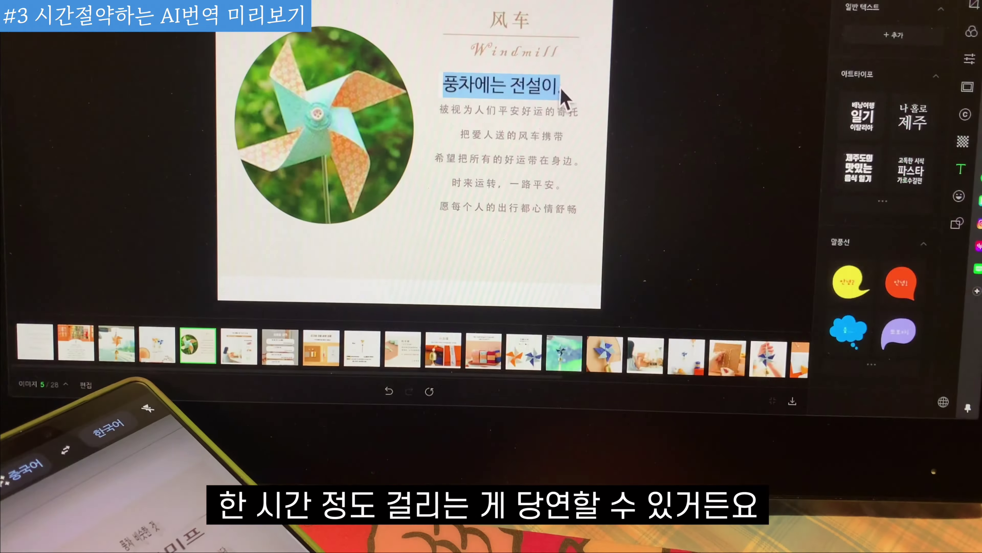
left_click(560, 92)
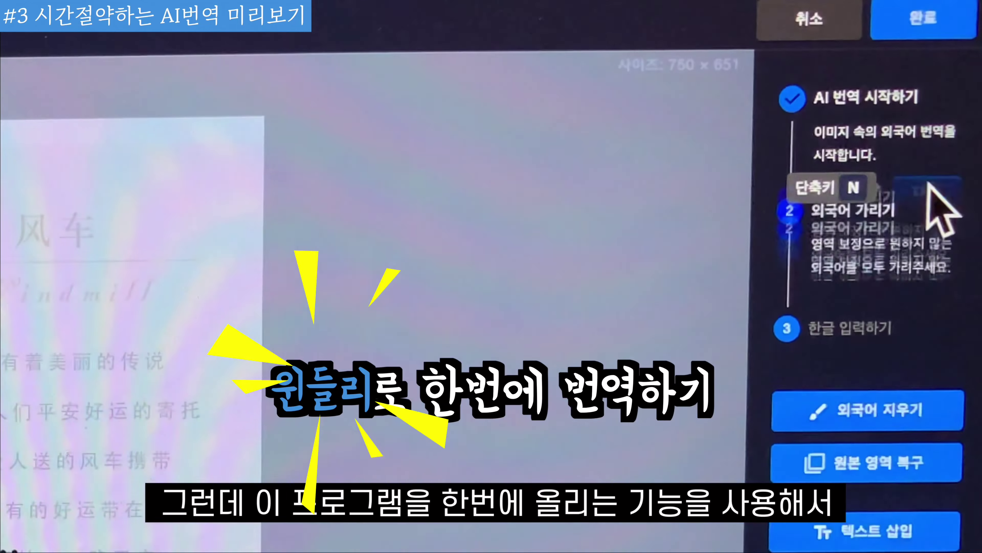
left_click(975, 103)
left_click(961, 163)
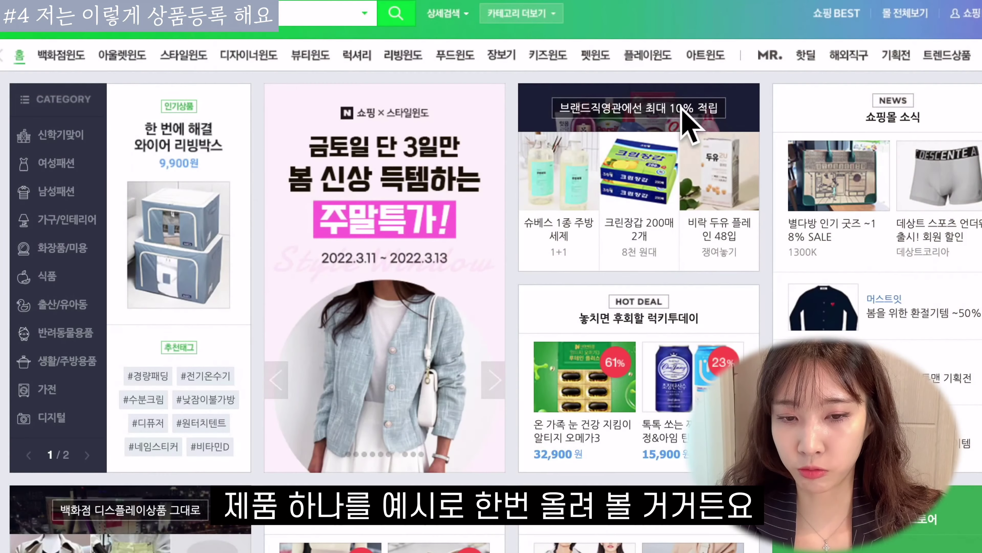
- Open Naver Shopping's overseas direct-purchase section and show the by-country product list for China
scroll(686, 124, "down", 1)
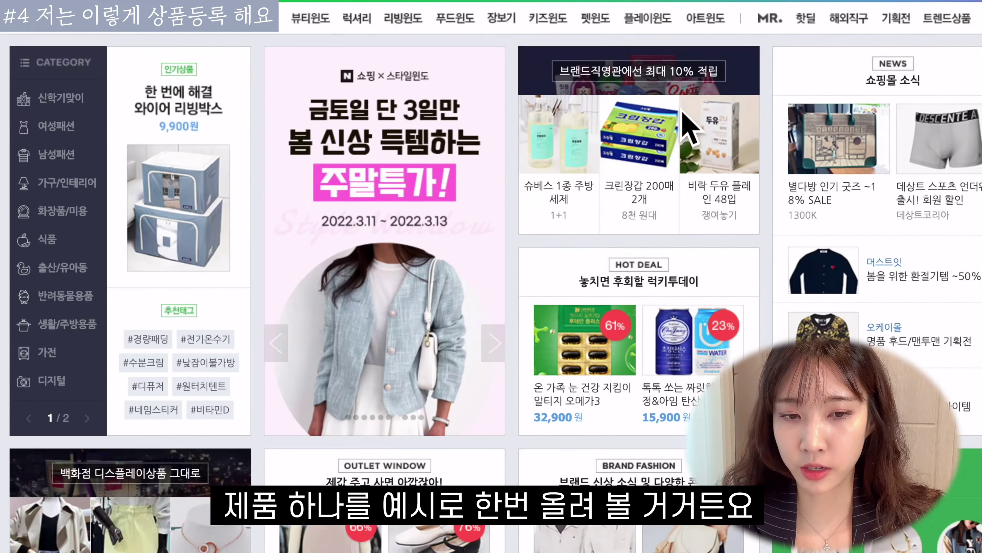
scroll(683, 112, "up", 1)
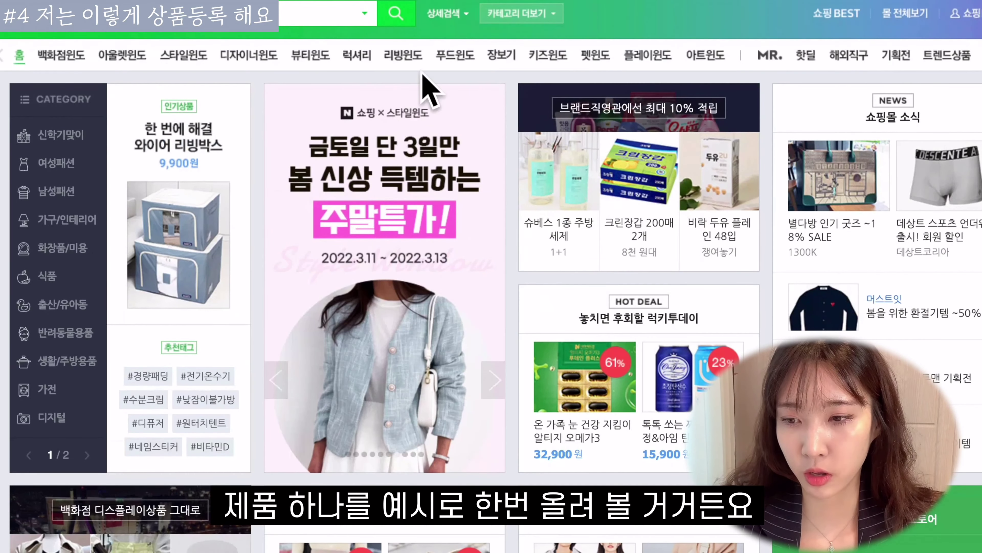
left_click(841, 58)
left_click(99, 174)
scroll(654, 271, "down", 1)
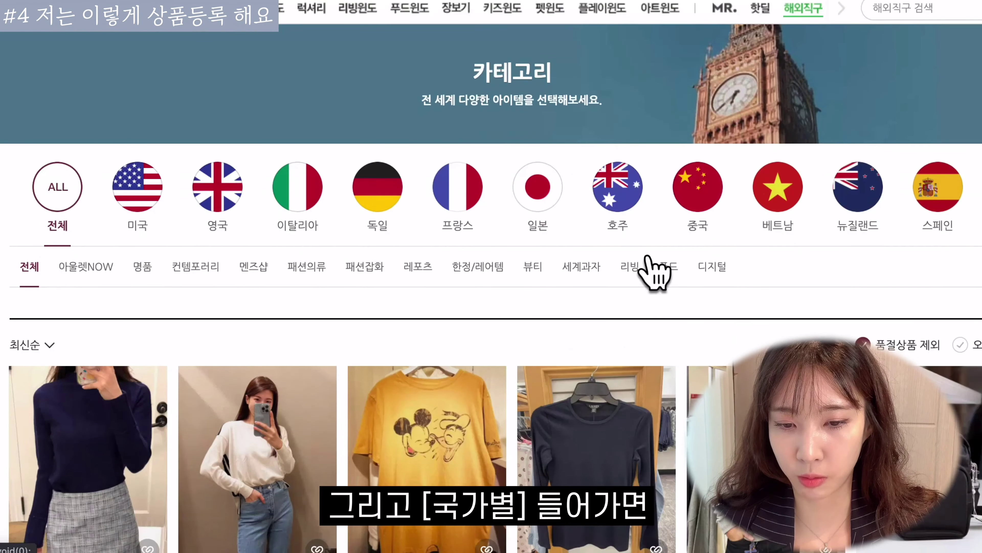
left_click(680, 197)
- Browse the Chinese products and run an image search on the 1인 양털 Olga 체어 뽀글이 구름소파 photo
scroll(575, 410, "down", 10)
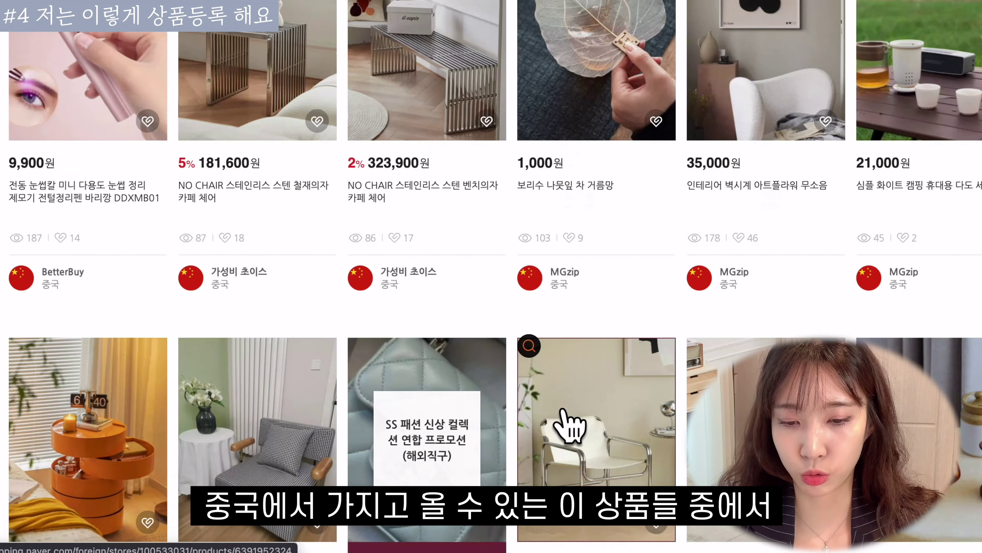
scroll(568, 425, "down", 15)
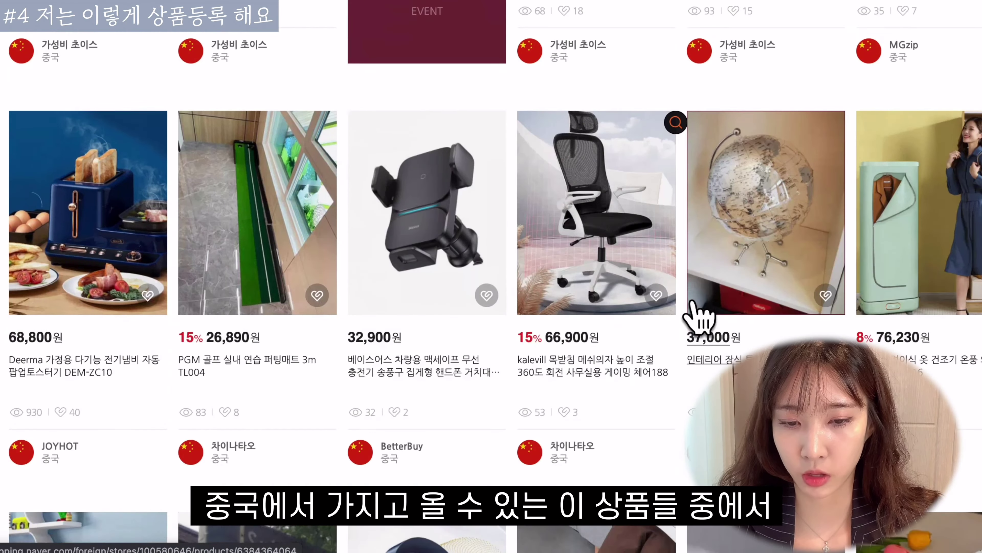
scroll(699, 315, "up", 10)
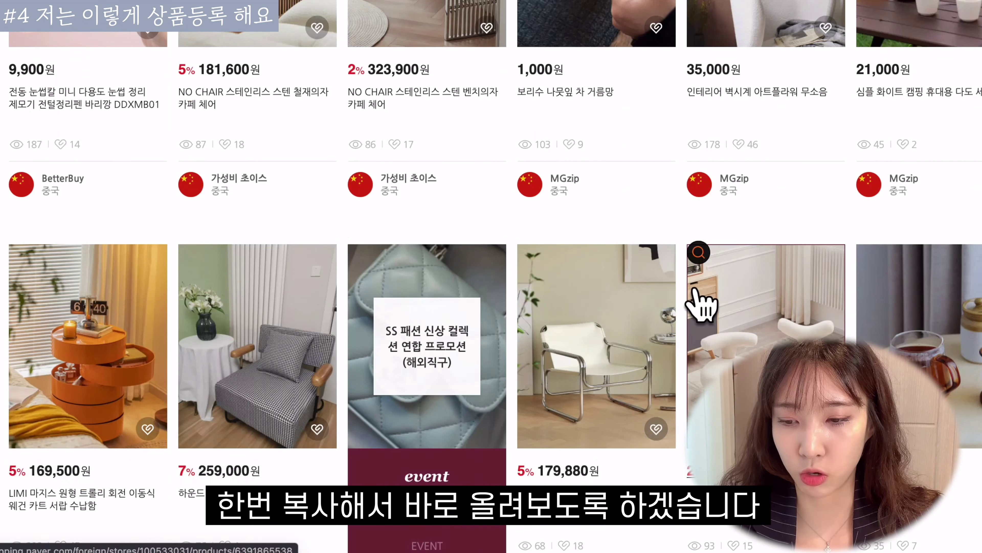
scroll(684, 375, "down", 3)
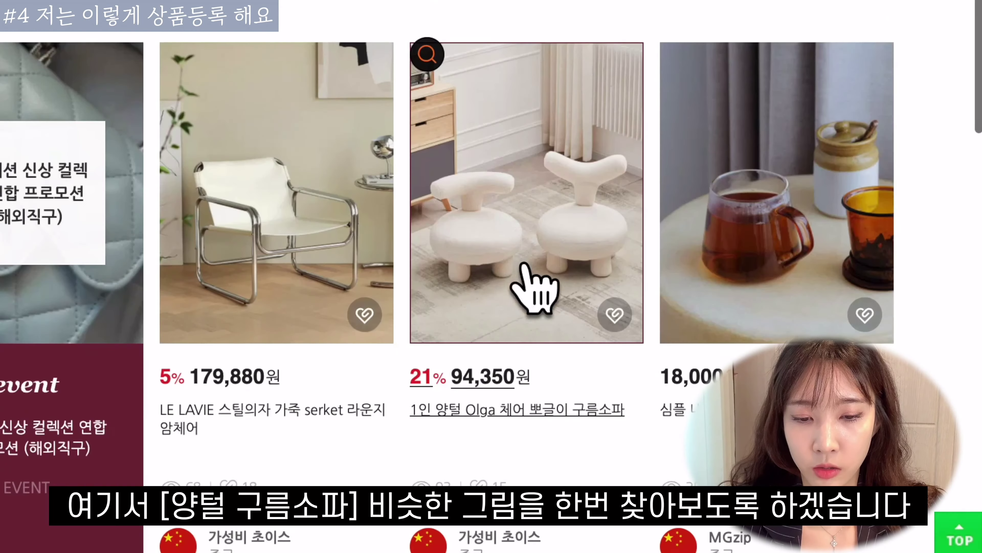
left_click(428, 49)
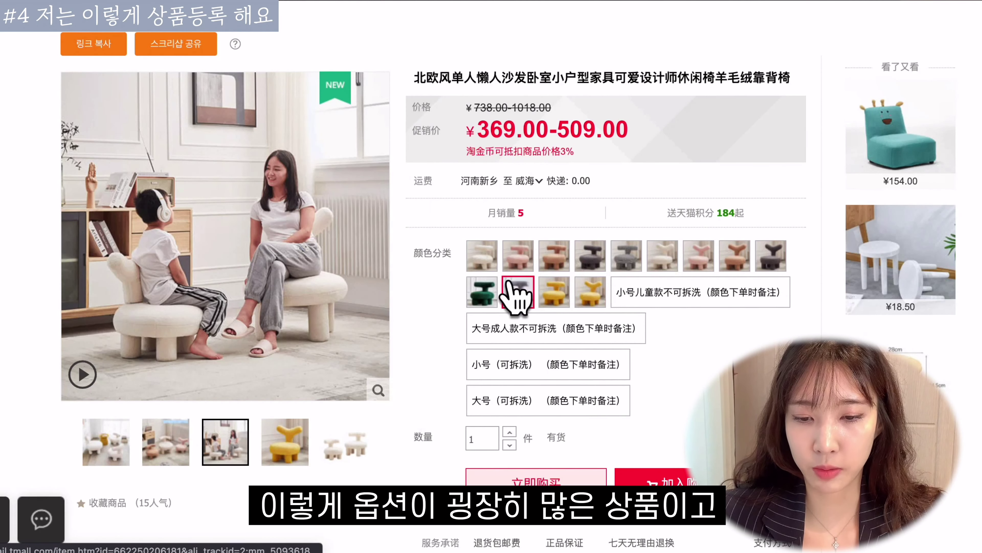
- Check the Tmall chair's option prices, including the pink color variant, and look through its detail images
scroll(559, 296, "down", 2)
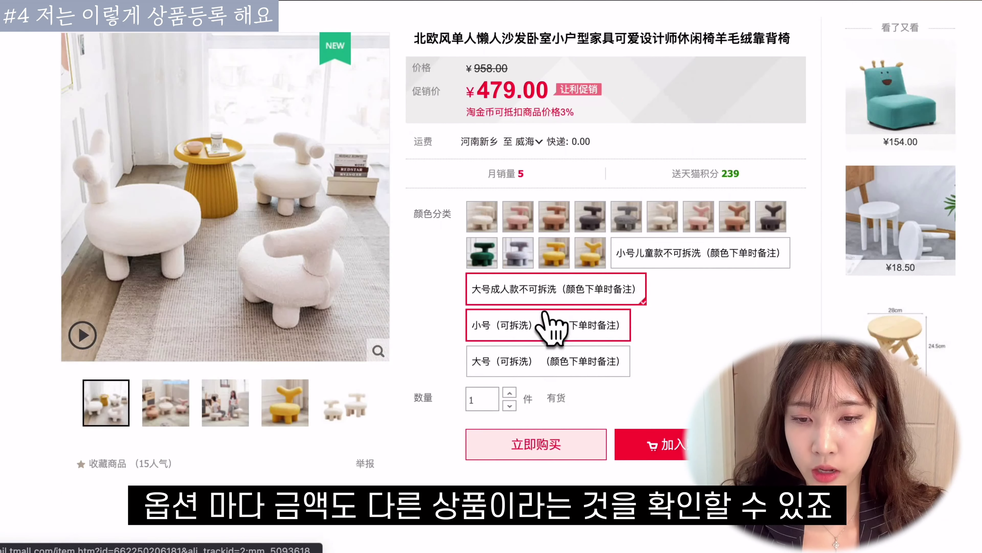
left_click(550, 213)
left_click(526, 214)
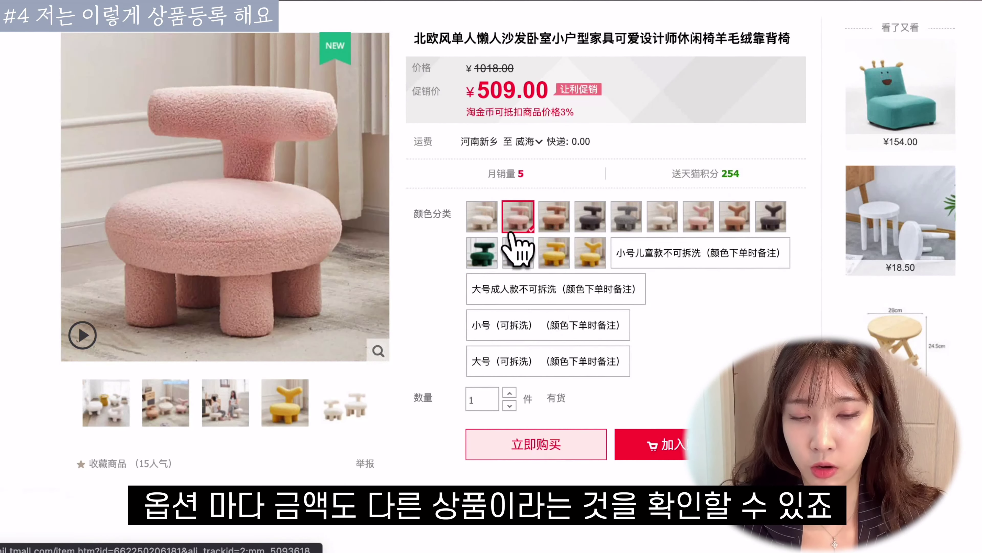
scroll(432, 230, "up", 1)
scroll(439, 230, "down", 15)
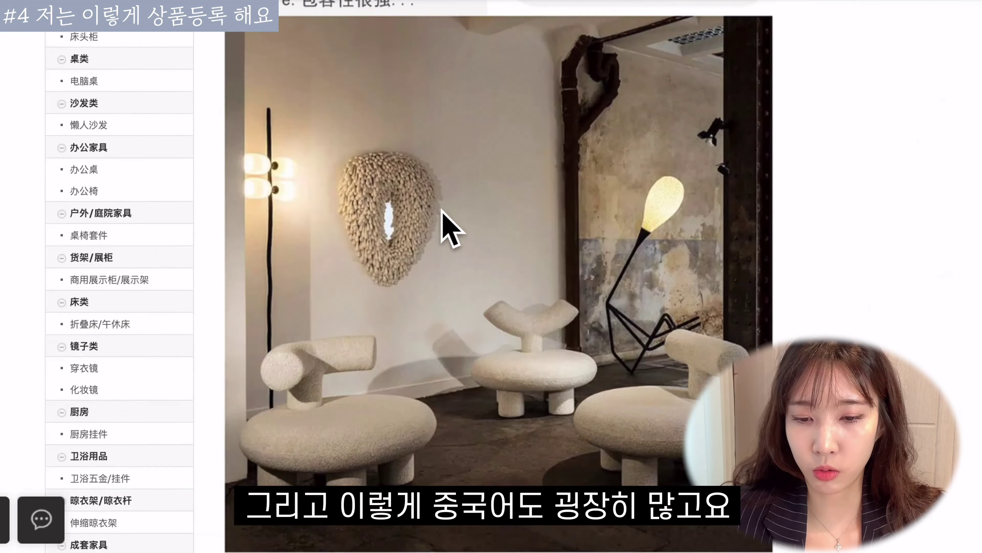
scroll(447, 208, "down", 15)
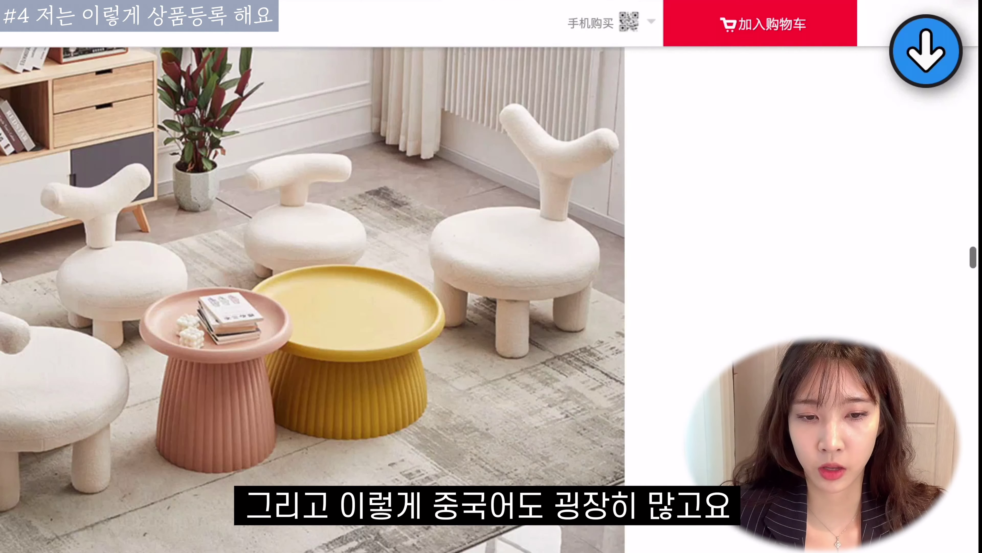
- Collect the Tmall chair listing, and reload the interest product list in Windly to bring it in
left_click(923, 58)
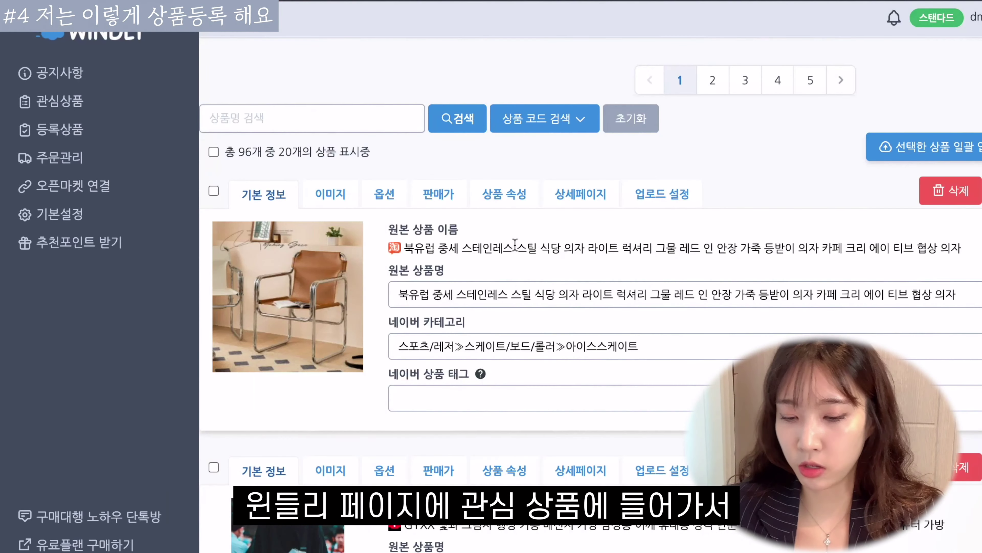
key("F5")
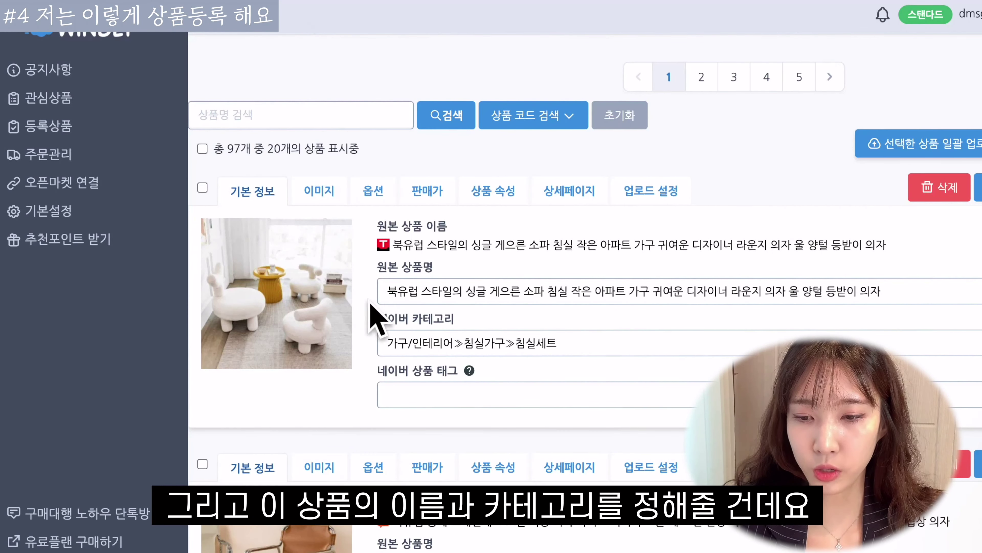
double_click(422, 296)
left_click(469, 371)
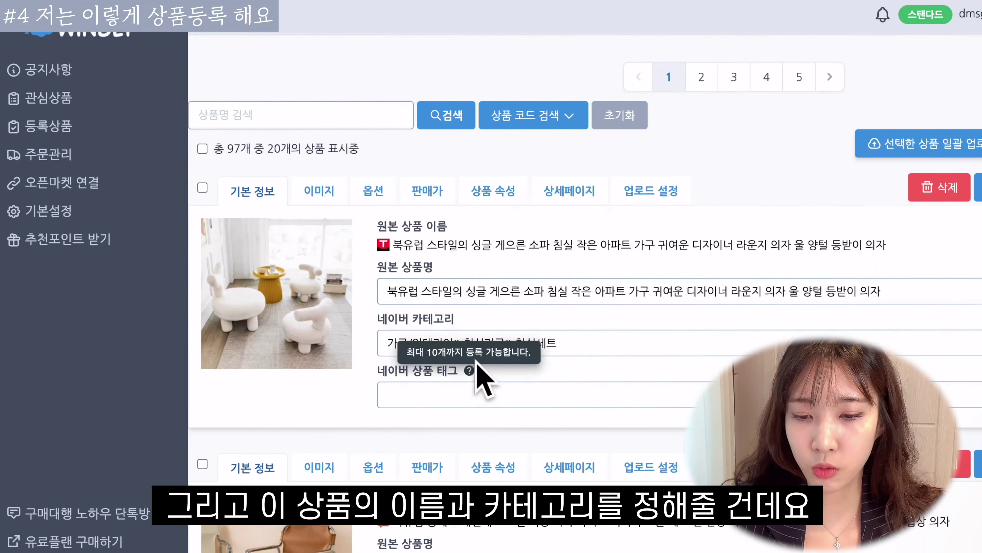
- Examine the Naver product page and search results for similar Olga chairs to see which categories other sellers use
scroll(476, 373, "right", 3)
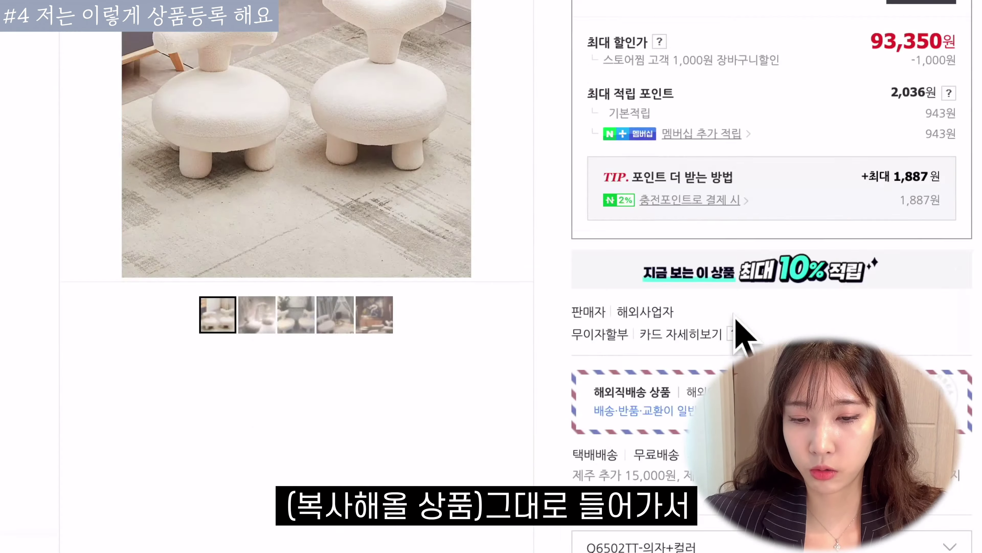
scroll(754, 302, "down", 15)
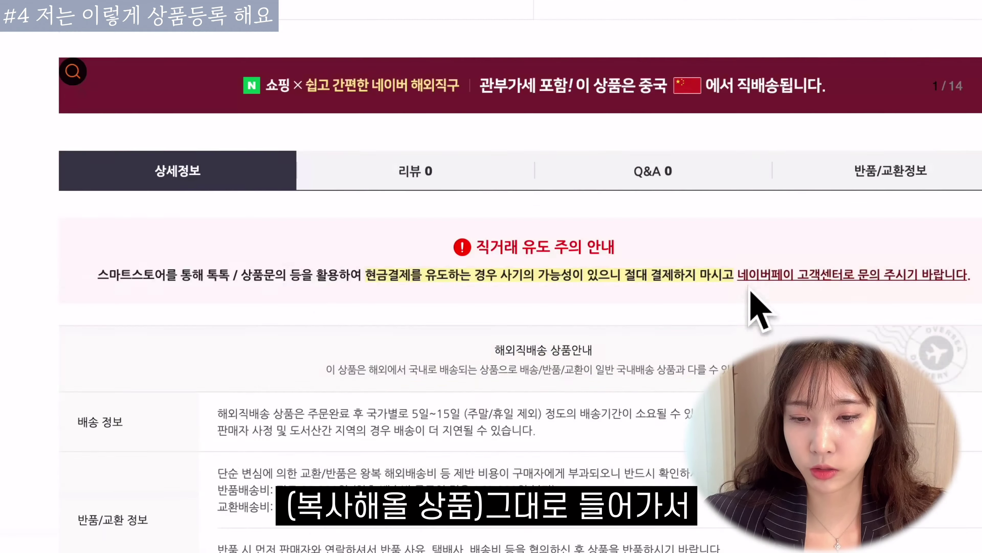
scroll(491, 310, "up", 10)
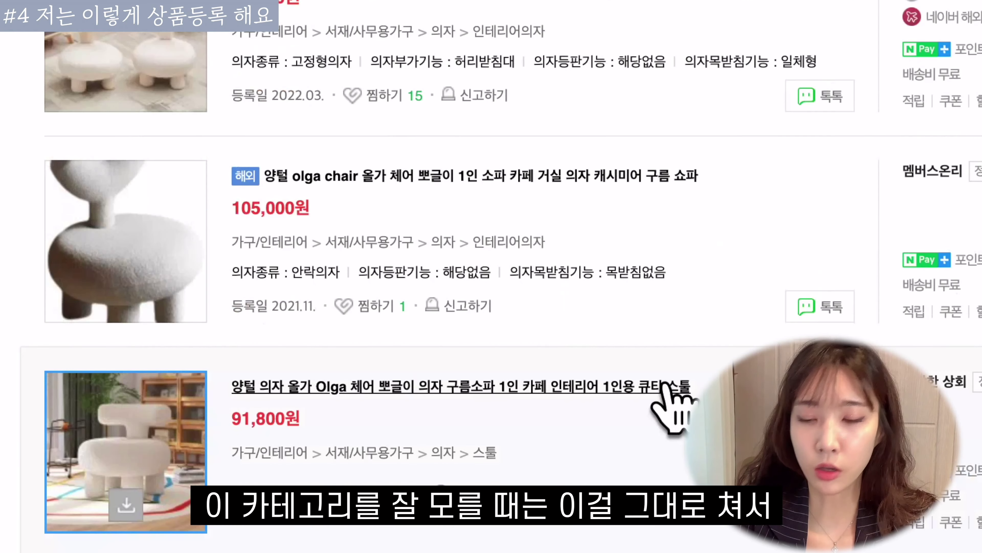
scroll(702, 110, "up", 5)
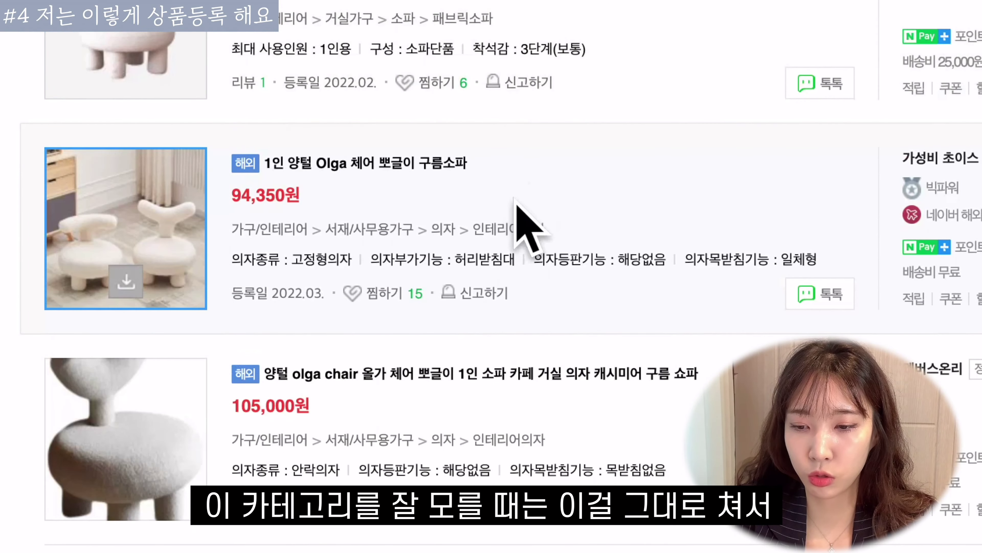
left_click_drag(534, 228, 330, 221)
left_click(563, 203)
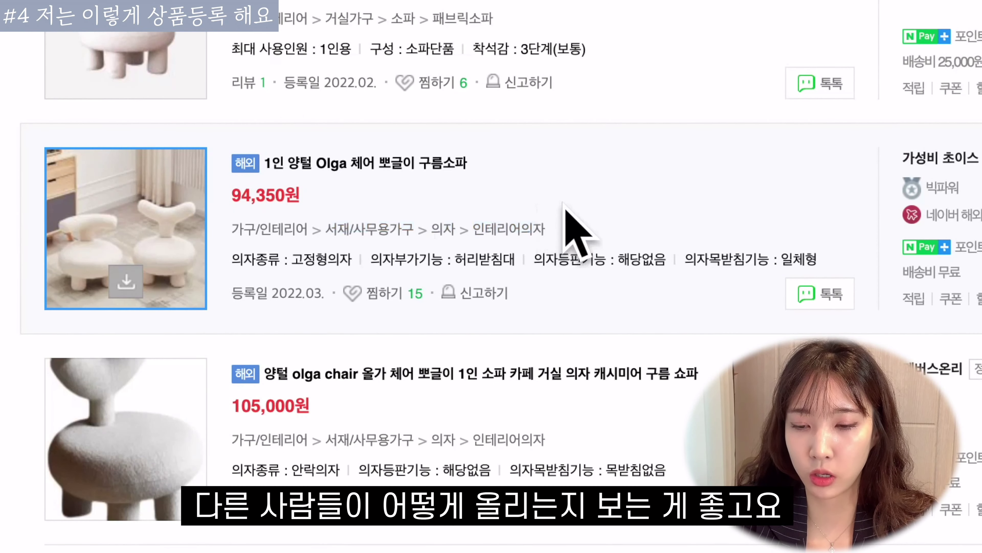
scroll(621, 235, "up", 3)
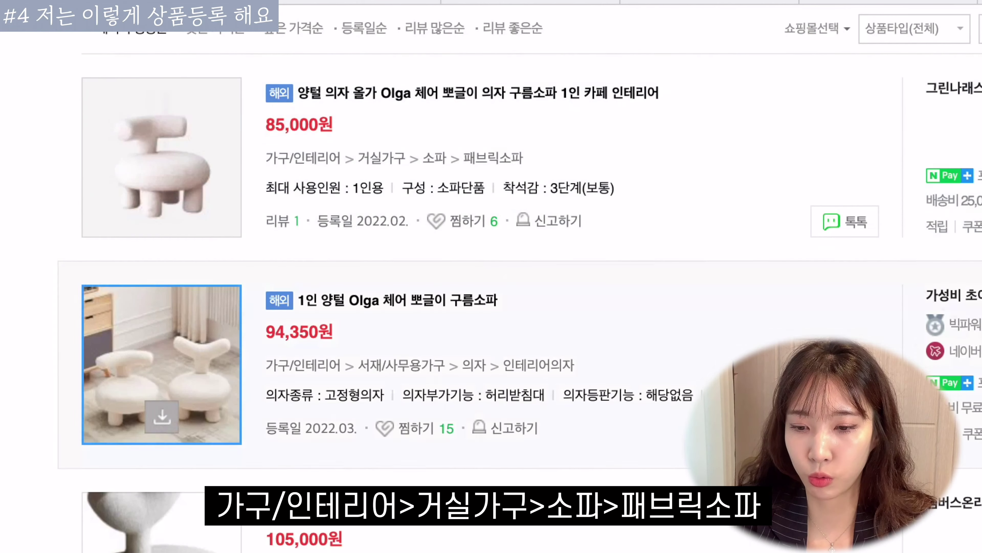
scroll(464, 329, "down", 2)
scroll(464, 329, "up", 2)
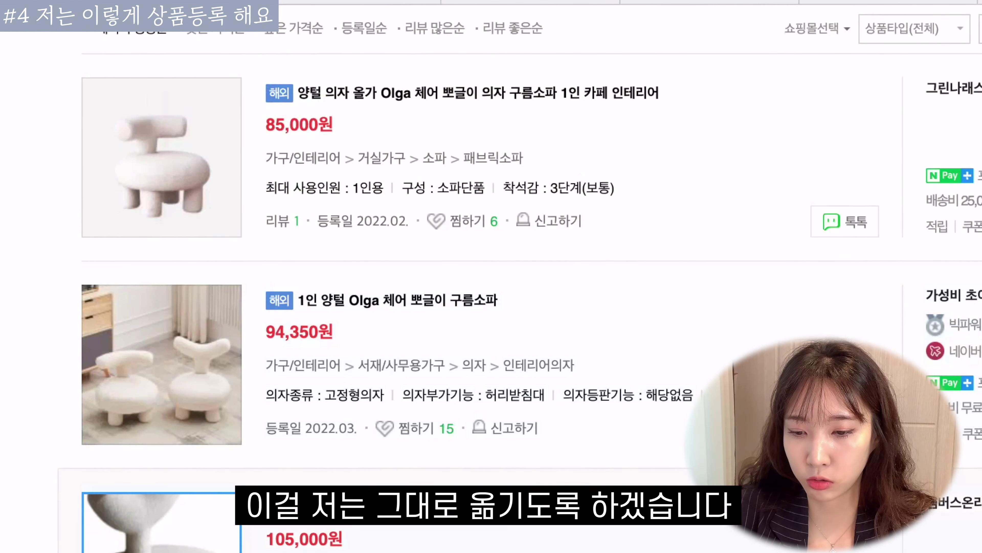
scroll(464, 309, "down", 10)
scroll(561, 143, "up", 10)
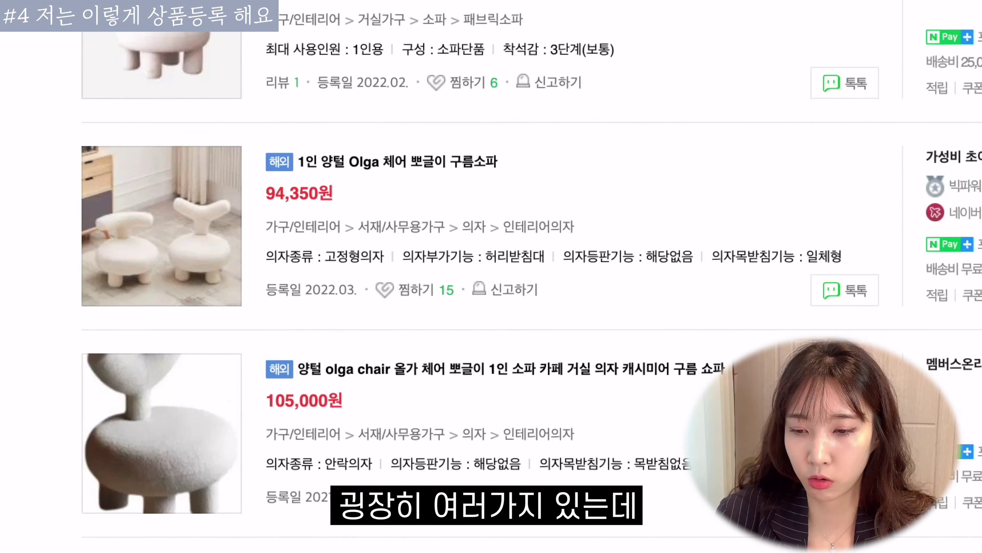
- In Windly, set the chair's Naver category to 가구/인테리어»거실가구»소파»패브릭소파 and its product name to 북유럽 스타일의 뽀글이 양털 디자이너 라운지 의자
left_click_drag(561, 143, 466, 155)
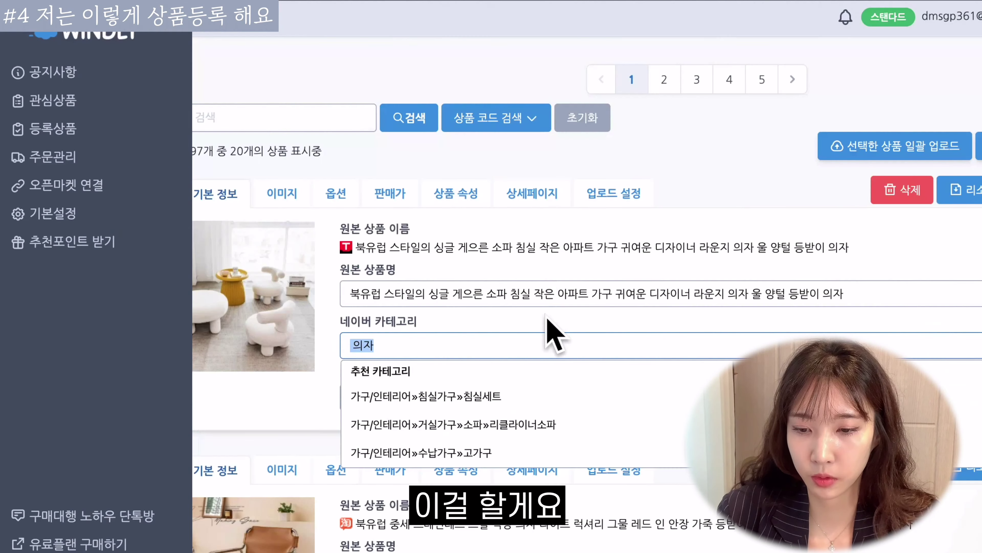
type("패브릭소패")
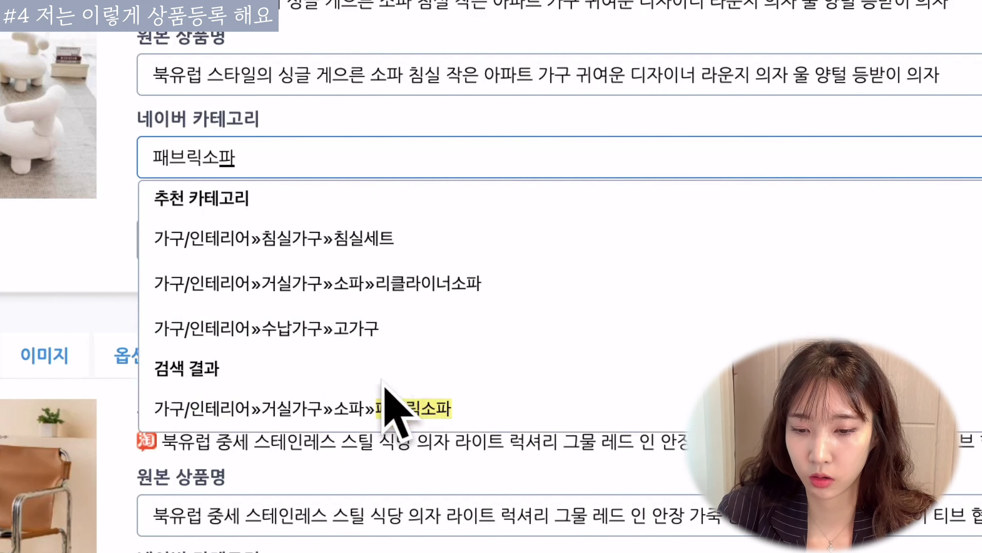
left_click(391, 408)
type("뽀글이 얌")
type("털 디자이너 라운지")
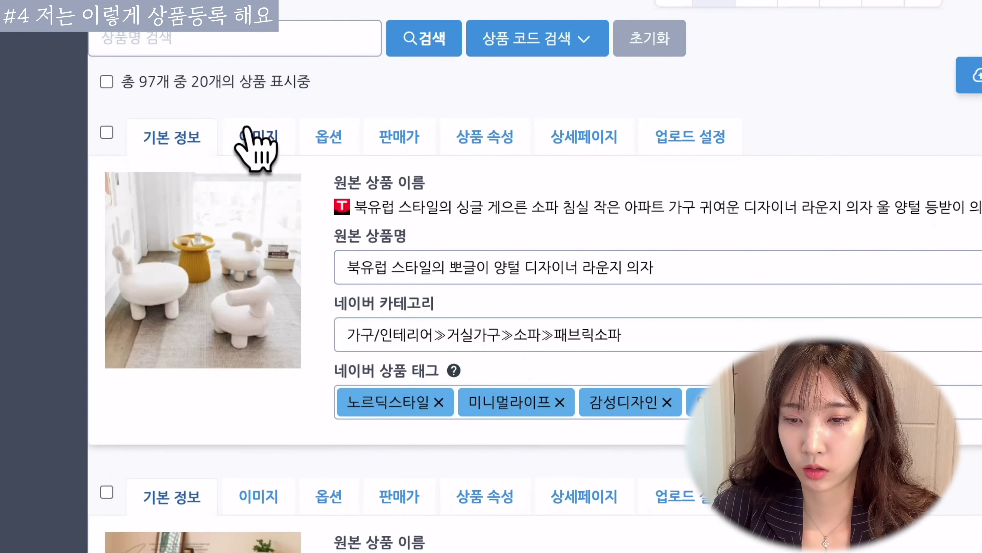
- Exclude the 어린이용, 대형 성인 and 스몰(탈부착 및 세탁 가능) models from the chair's options
left_click(283, 193)
left_click(337, 193)
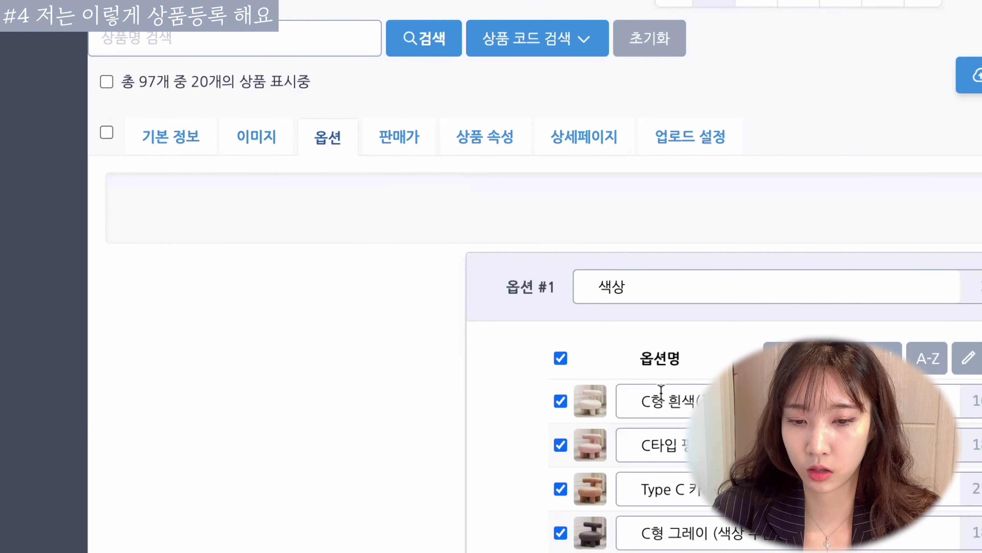
scroll(658, 401, "down", 8)
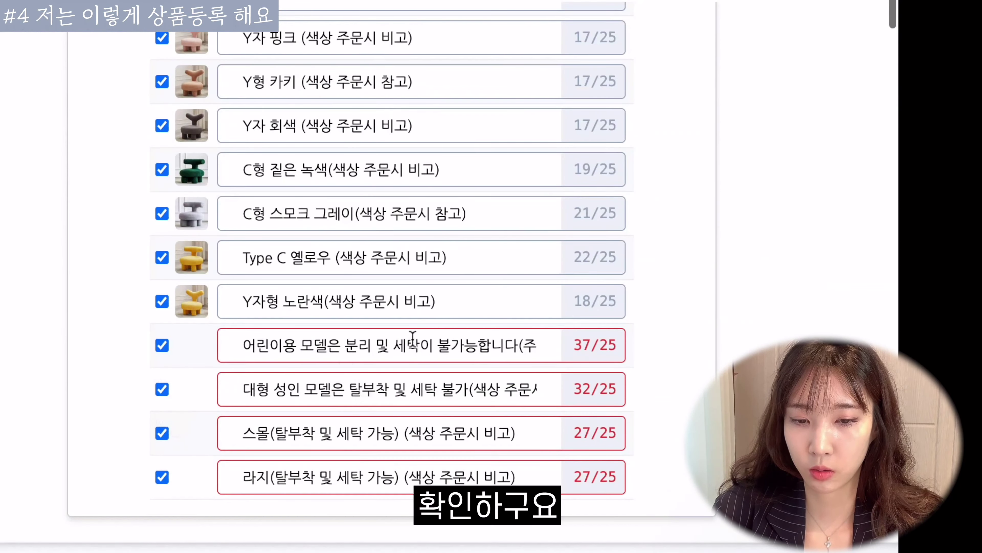
left_click(161, 389)
left_click(162, 433)
left_click(162, 344)
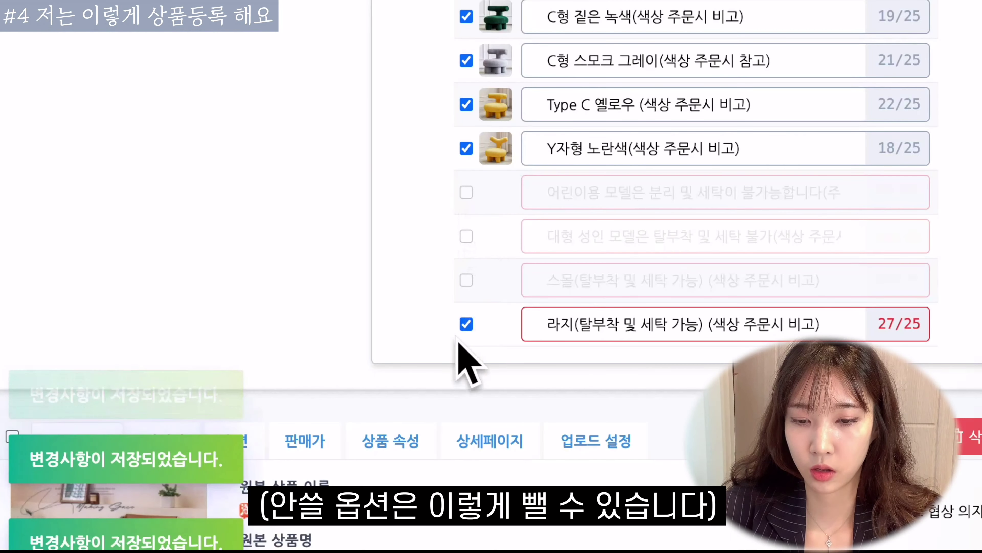
- Rename the chair's option #1 group to 품목 선택
scroll(384, 274, "up", 10)
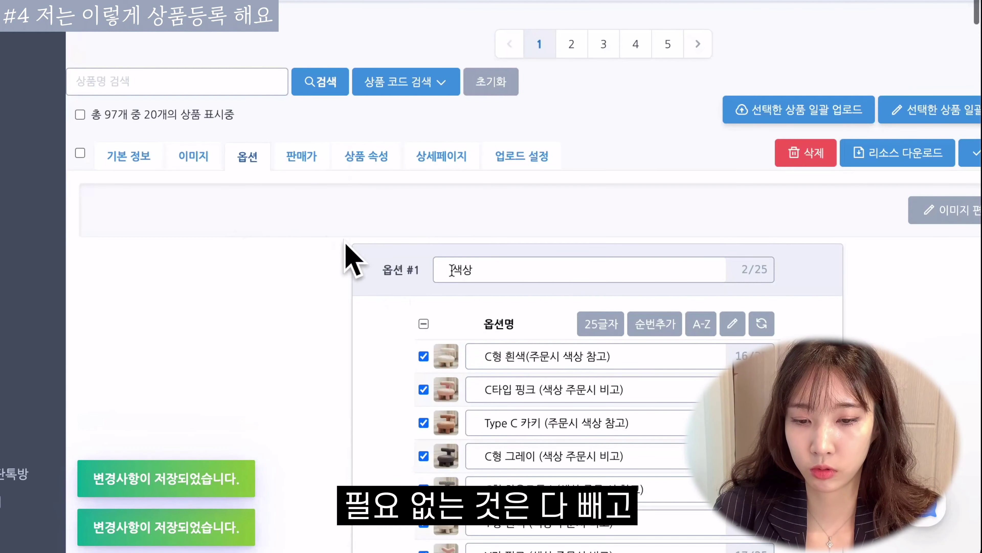
left_click_drag(480, 270, 401, 275)
type("품목 선ㅌ")
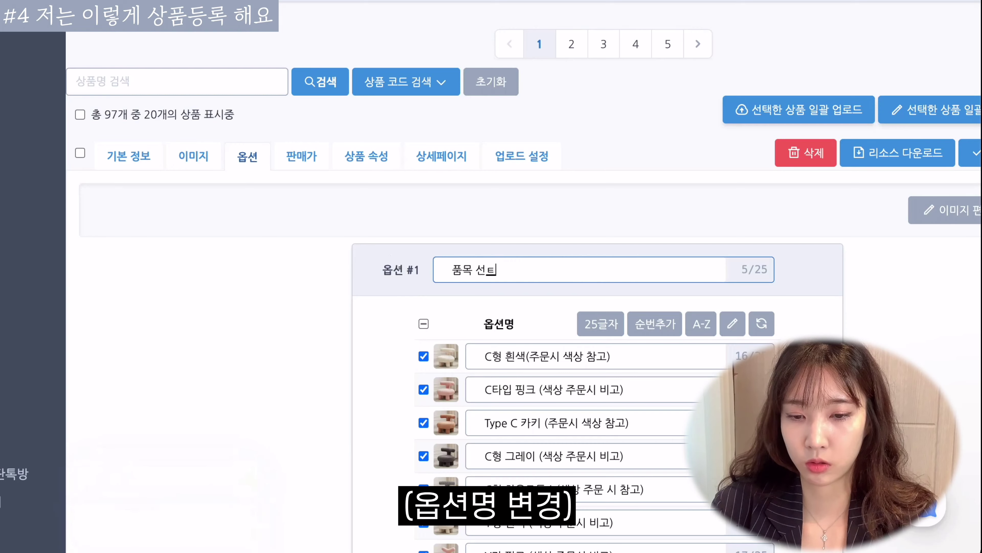
- Open the chair's selling price settings and review the shipping fees and per-option prices
left_click(300, 156)
scroll(432, 258, "right", 3)
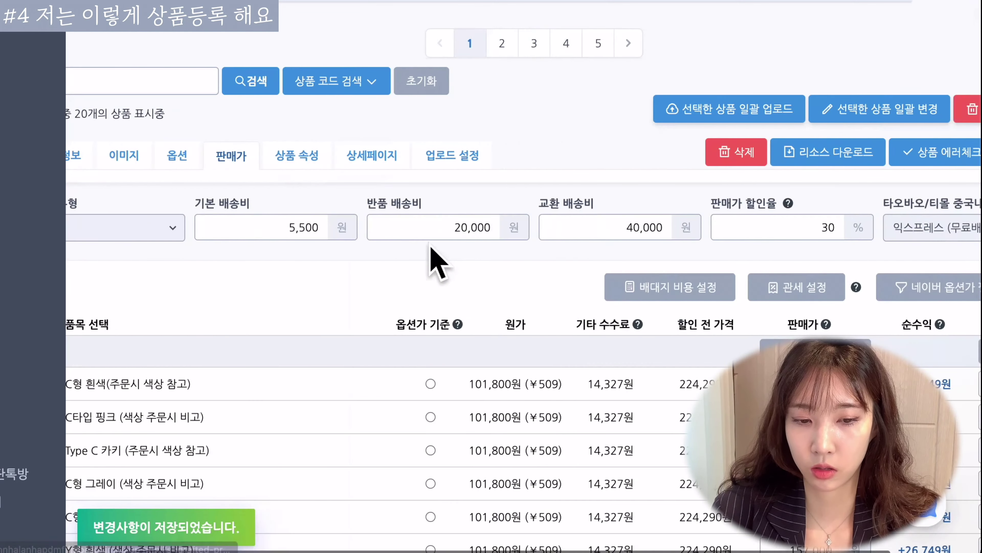
scroll(507, 271, "down", 8)
scroll(509, 274, "up", 8)
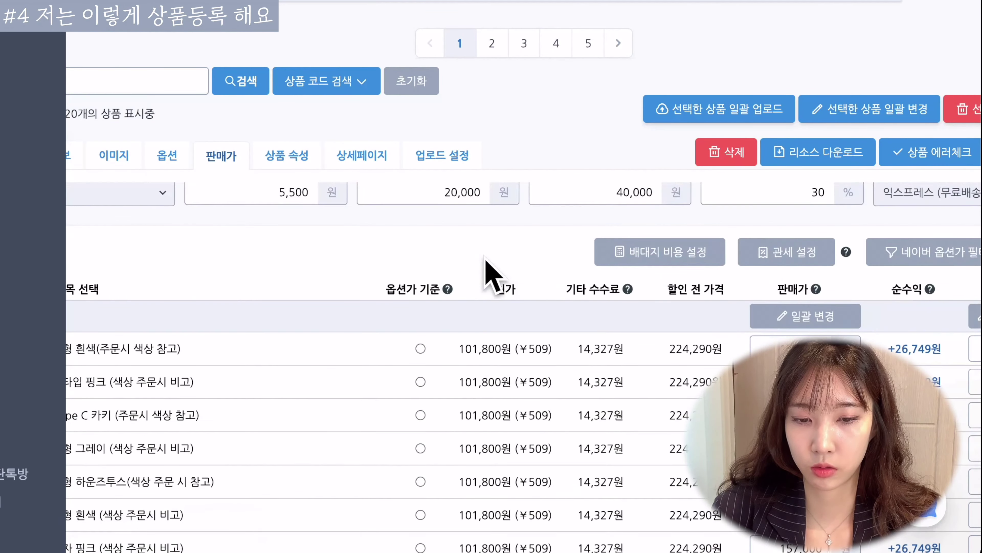
- Open the chair's detail page content and start AI translation of its images
scroll(370, 237, "left", 2)
scroll(377, 254, "right", 3)
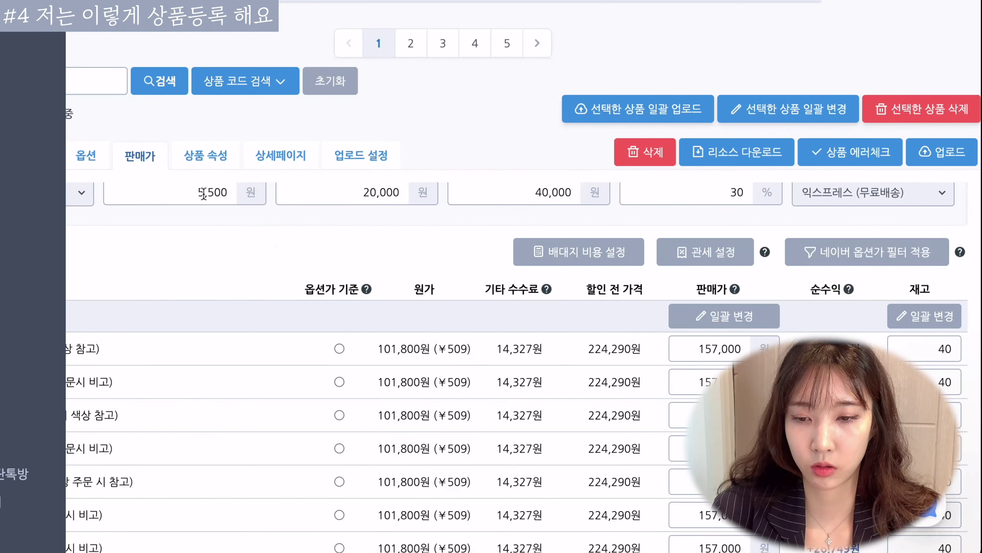
scroll(297, 200, "left", 3)
left_click(430, 164)
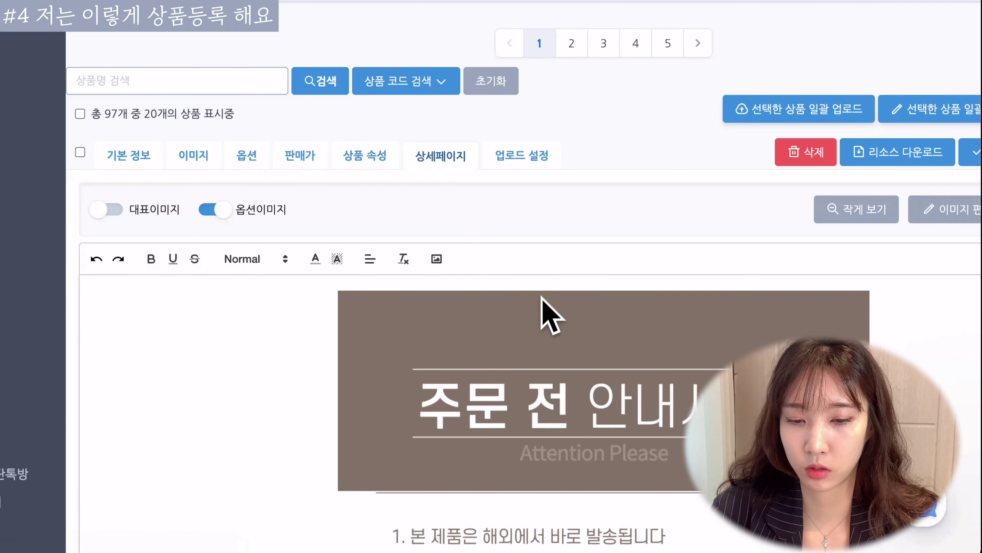
scroll(735, 294, "down", 4)
scroll(713, 246, "right", 3)
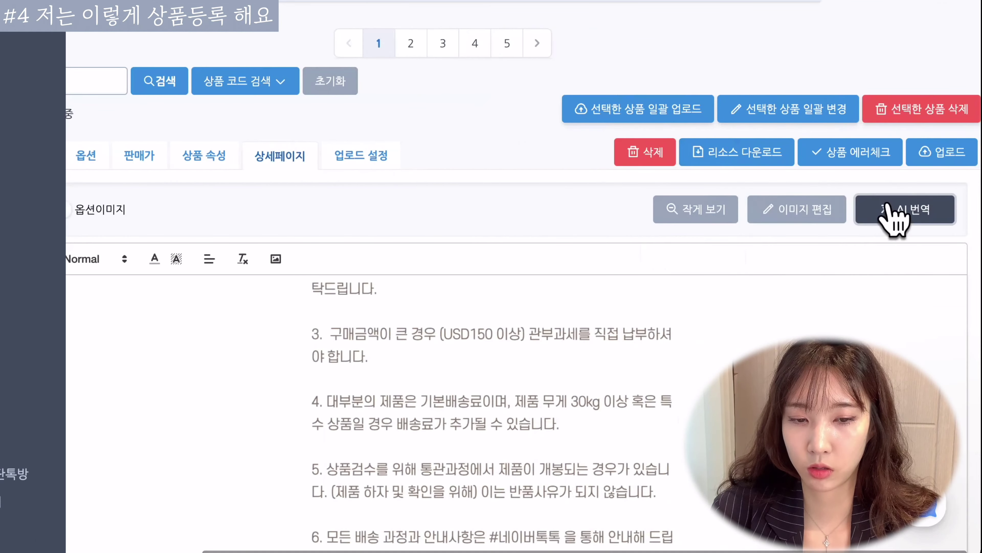
left_click(895, 217)
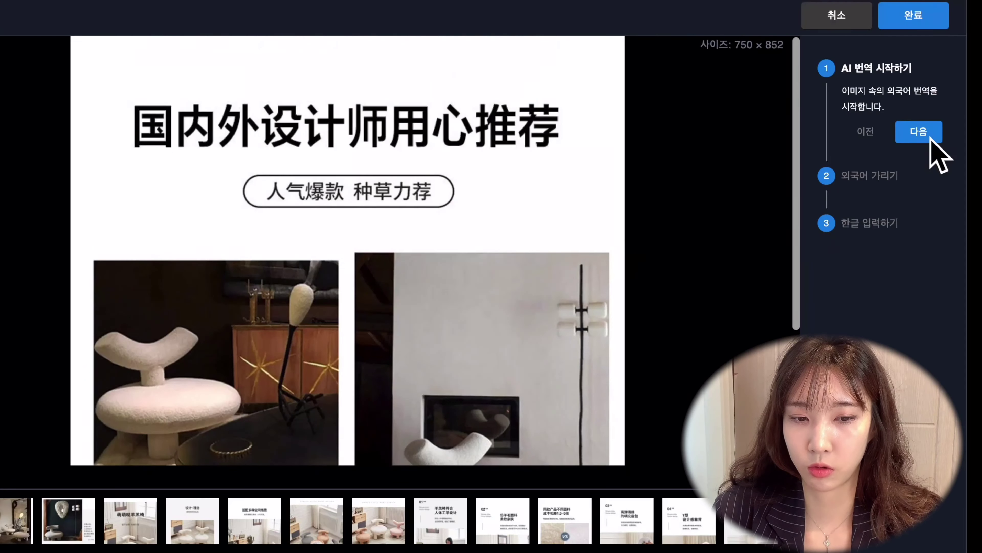
- Hide the Chinese text in the designer recommendation image and replace it with the AI Korean translation
left_click(936, 113)
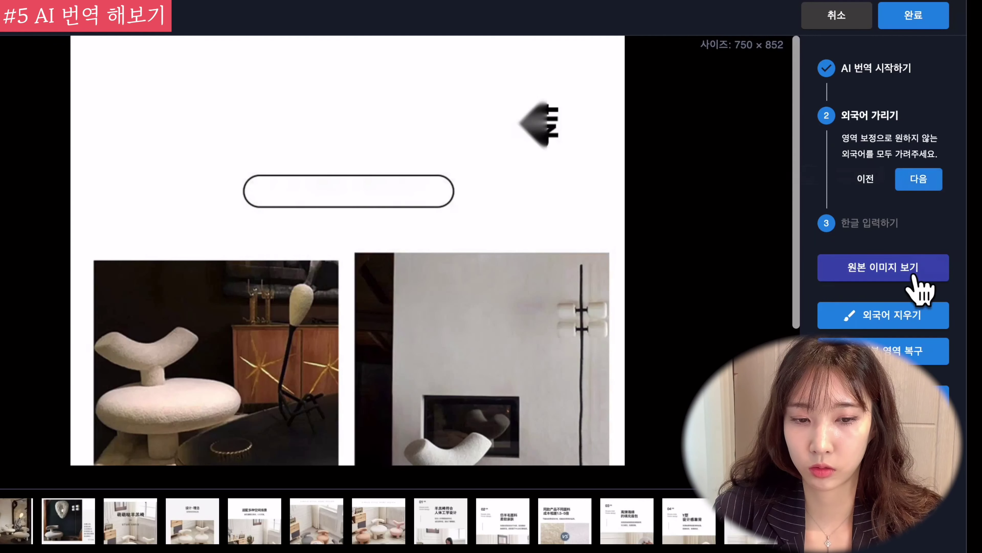
left_click(916, 314)
left_click(923, 182)
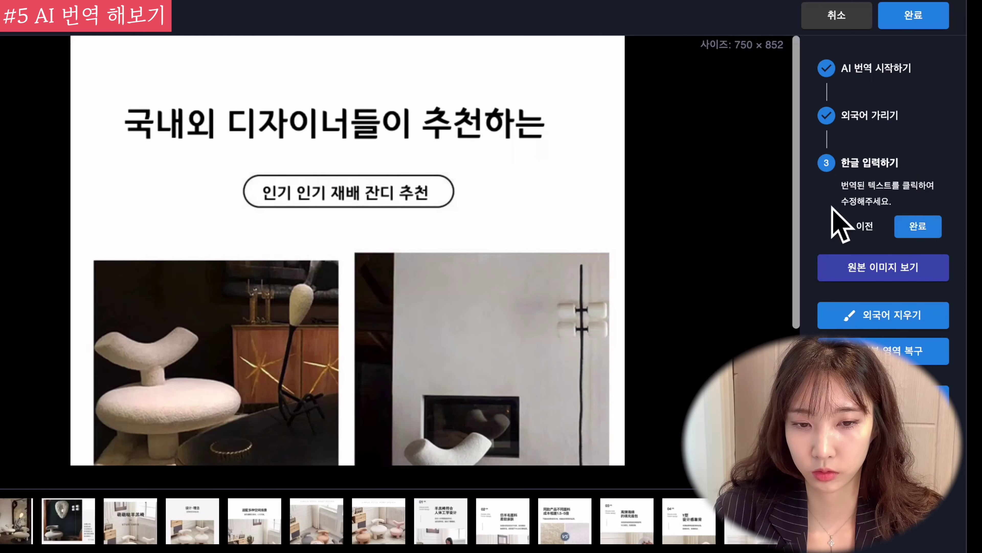
scroll(380, 250, "down", 5)
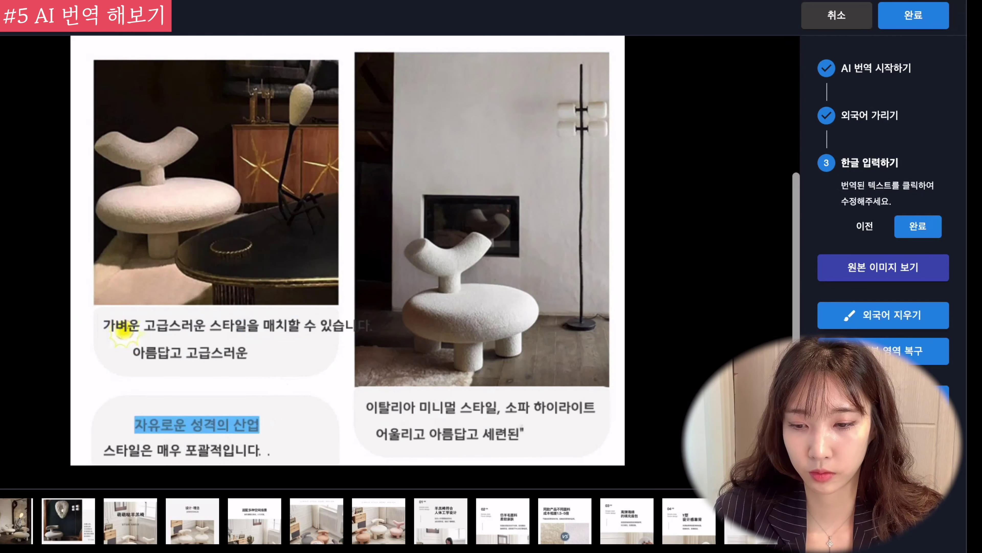
- Translate the text of the dark-wall chair image into Korean, covering the original Chinese
left_click(68, 521)
left_click(556, 39)
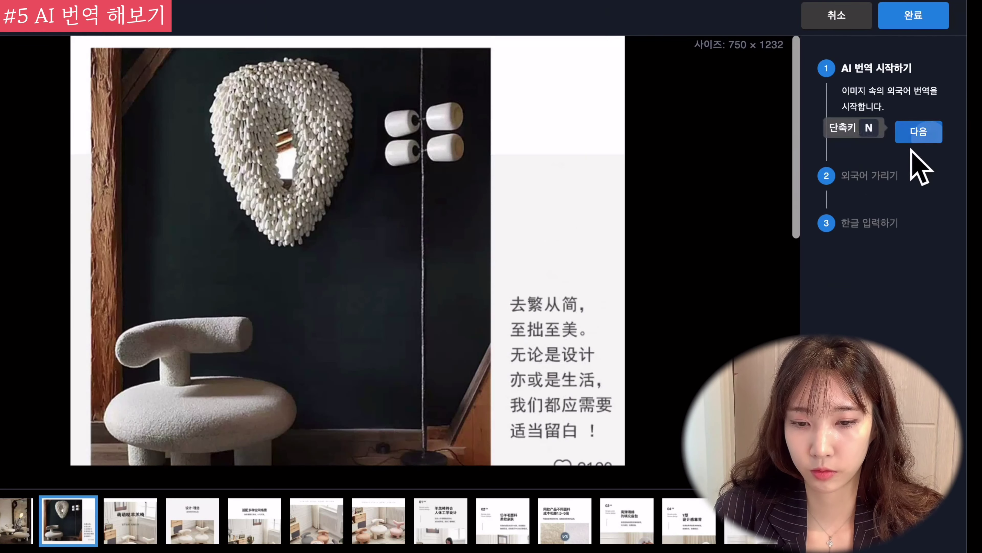
left_click(921, 130)
left_click(913, 183)
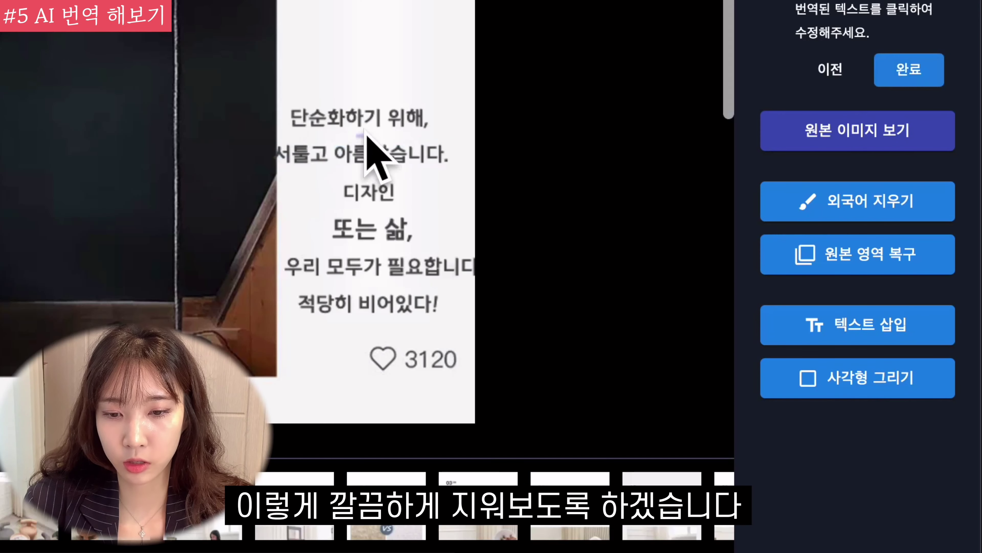
- Reposition the translated Korean lines beside the dark-wall chair photo and align them all to the left
left_click(394, 148)
left_click(390, 110)
key("Escape")
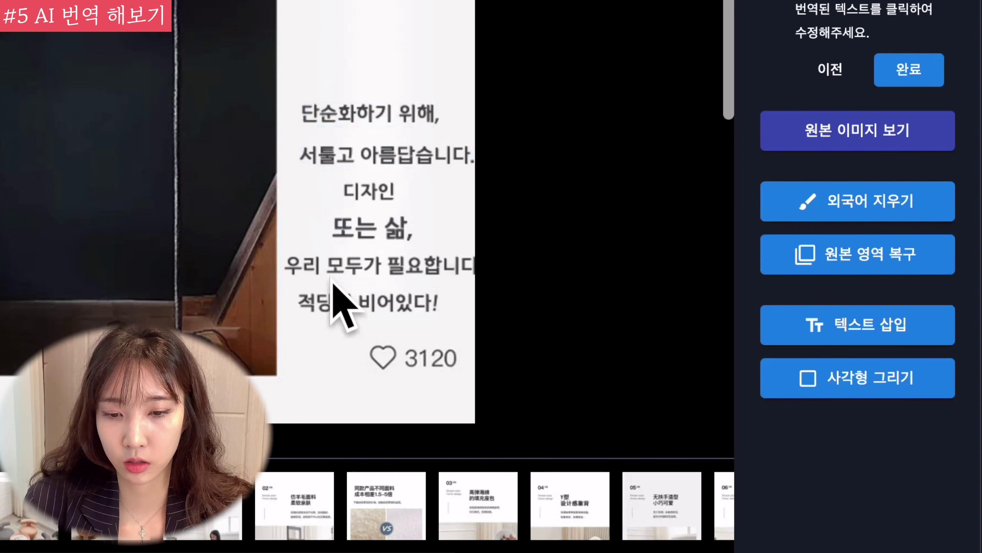
scroll(340, 296, "down", 3)
left_click_drag(329, 4, 454, 259)
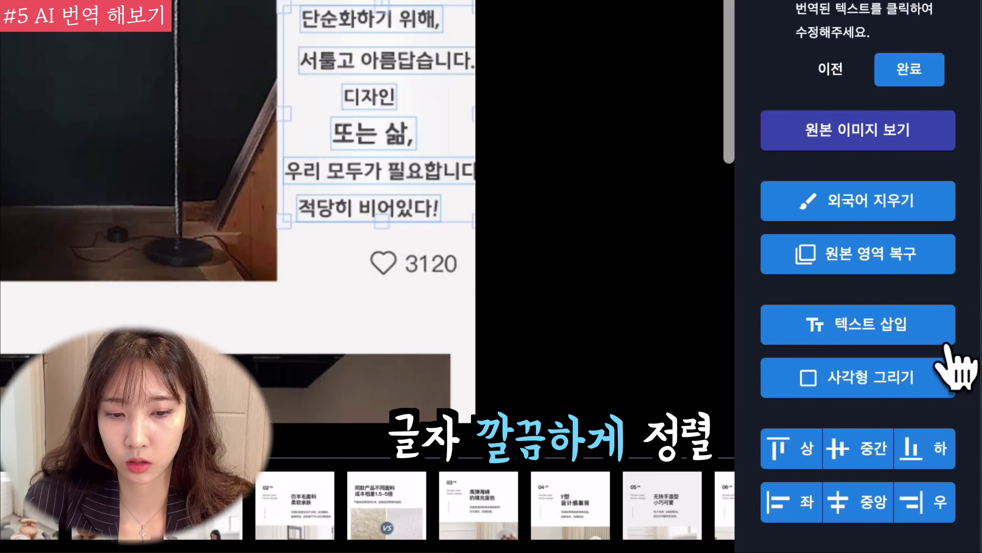
left_click(797, 503)
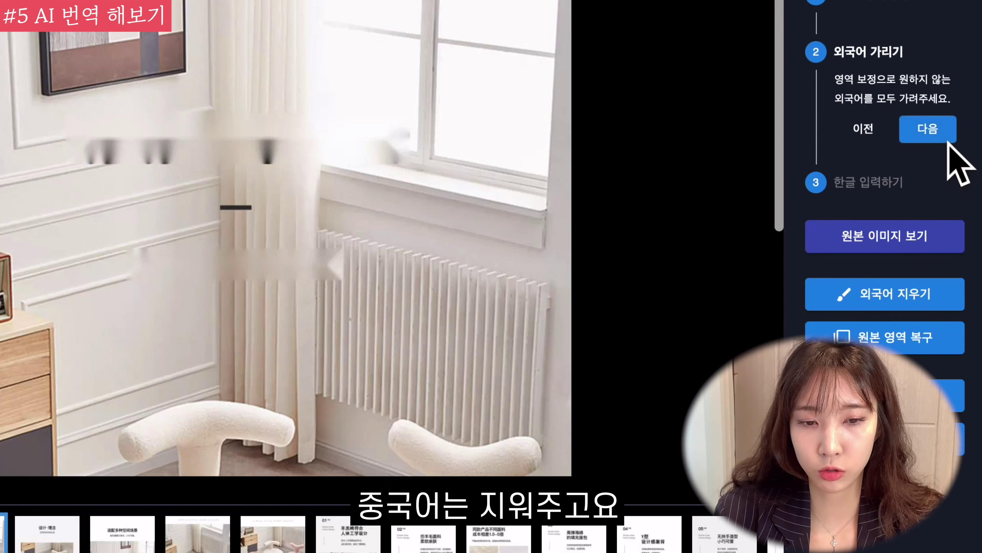
- Insert the Korean translation into the window-side chair image and change its heading to 귀여운 양털 의자
left_click(928, 128)
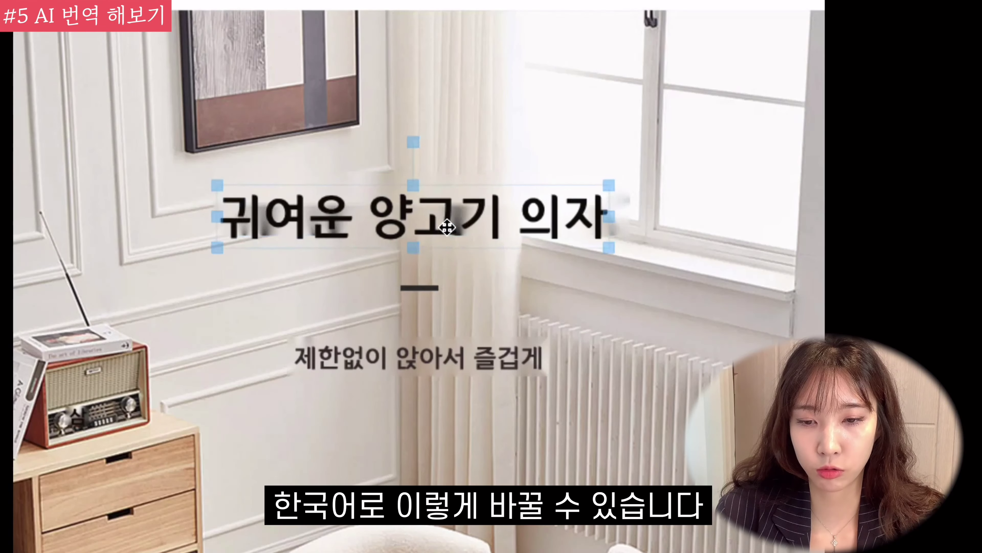
left_click(572, 200)
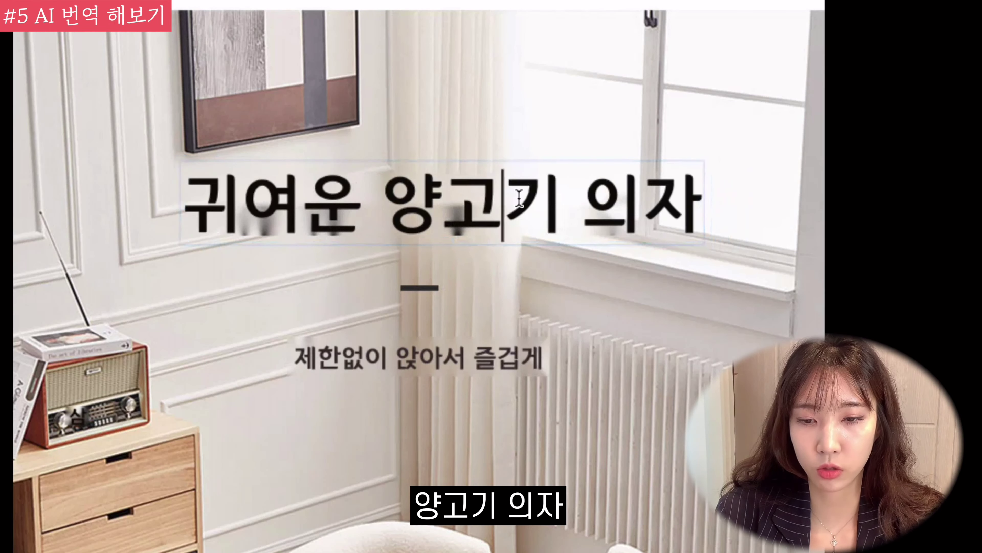
key("BackSpace")
key("BackSpace")
key("BackSpace")
type("양털")
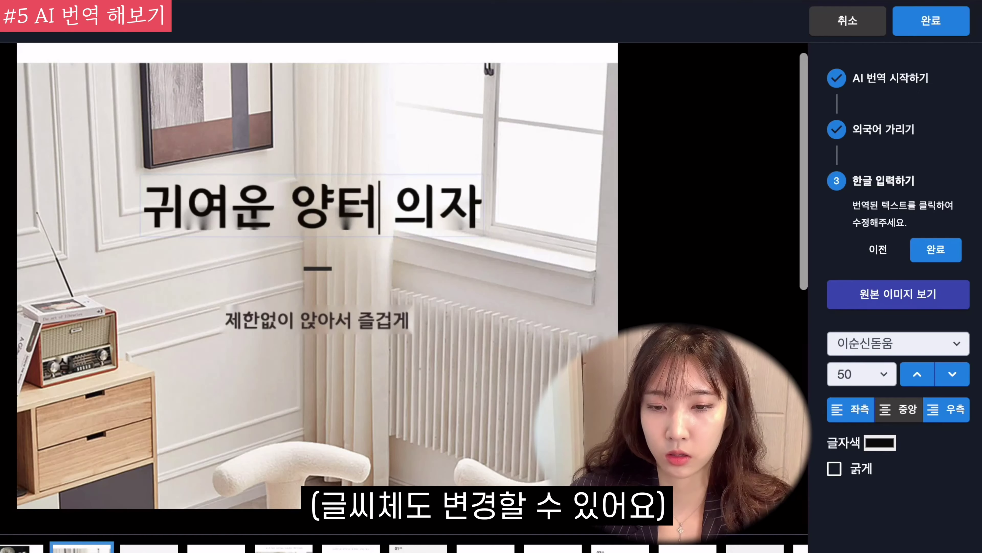
left_click(712, 391)
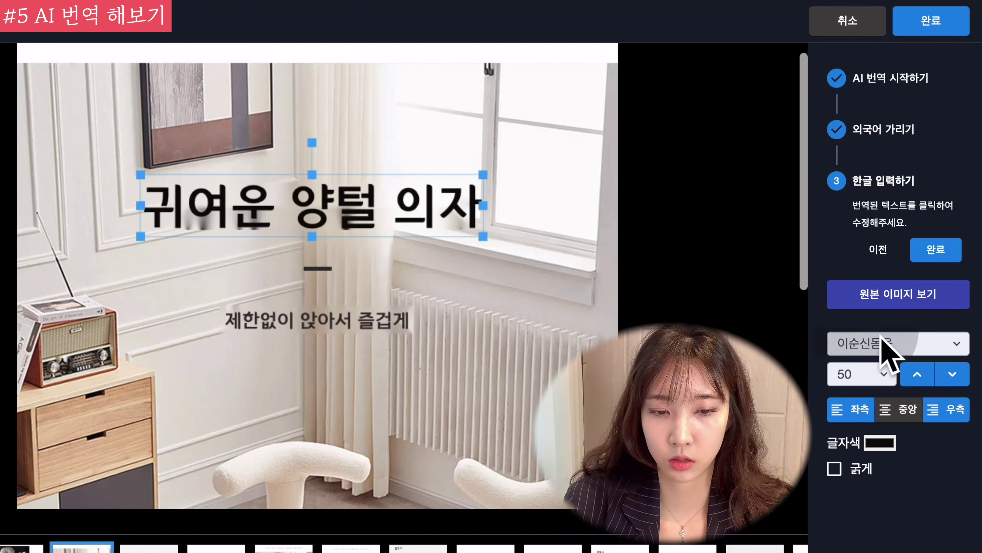
left_click(495, 346)
- Replace the subtitle below the image's heading with 오래도록 앉아도 편해요
left_click(372, 324)
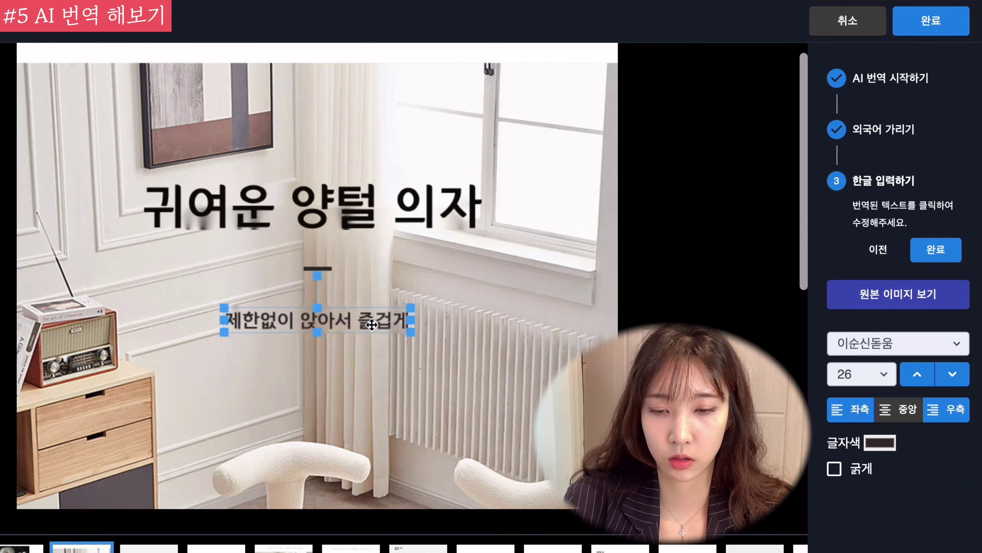
triple_click(408, 321)
type("오래되")
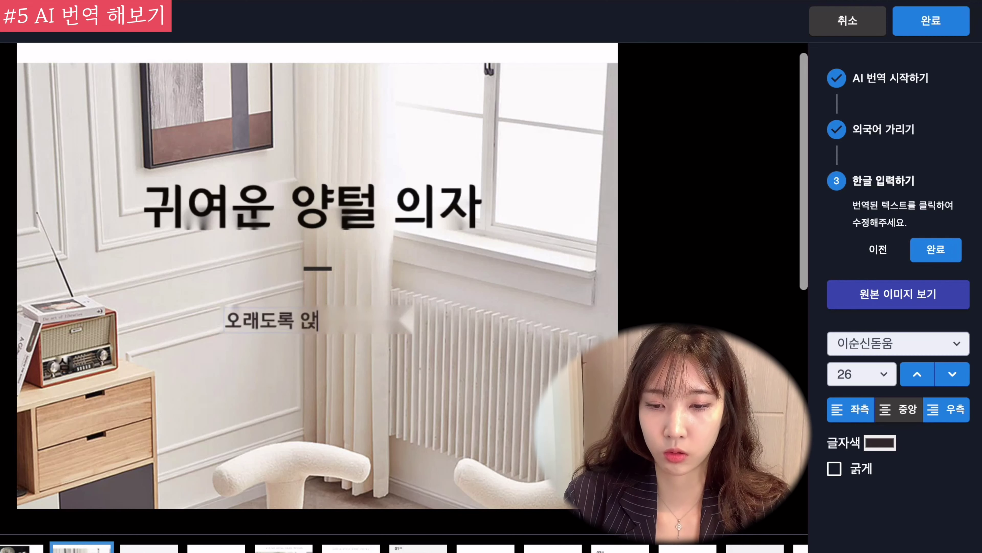
type("록 앉아도 편해요")
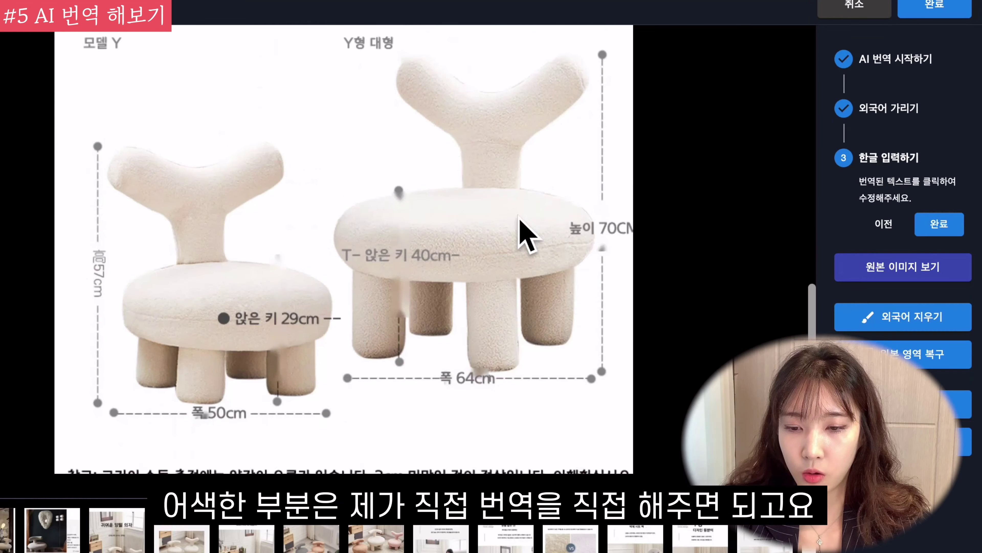
- Check the translated size chart image and translate the product specification table image into Korean
scroll(390, 290, "up", 10)
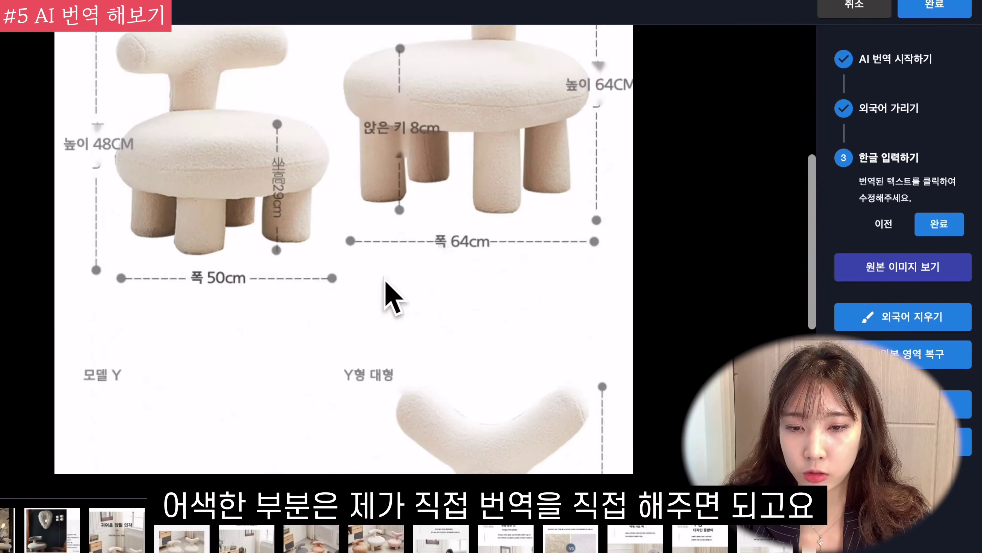
left_click(877, 221)
left_click(934, 207)
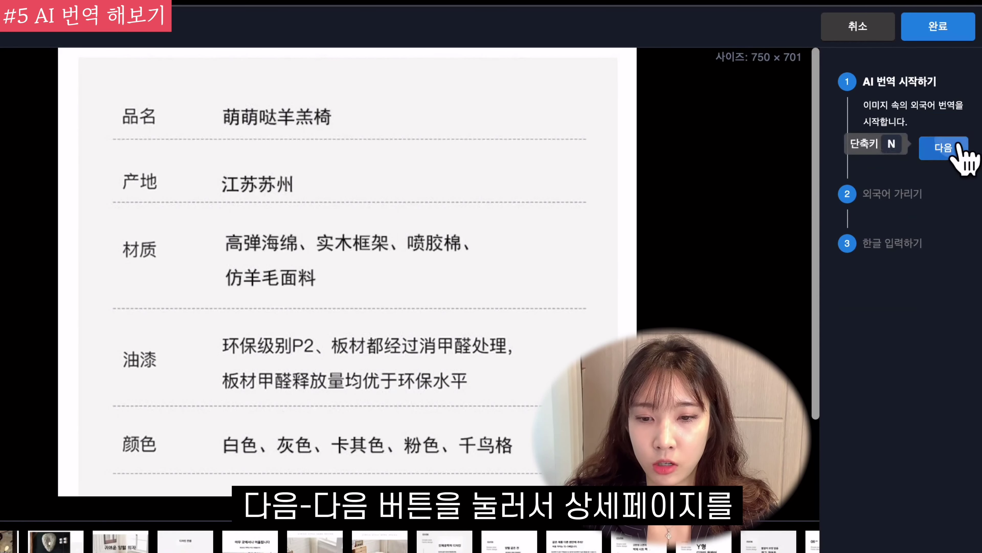
left_click(958, 146)
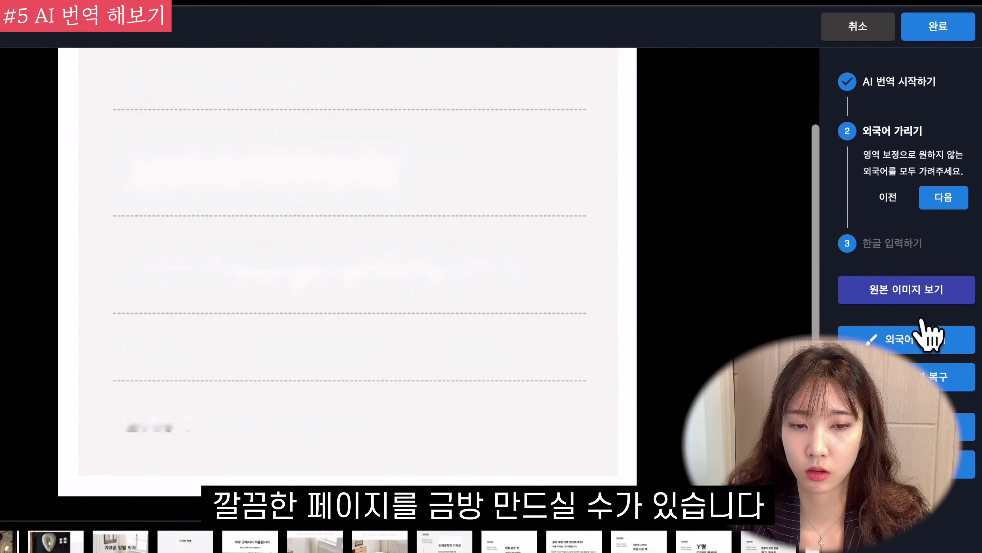
left_click(941, 203)
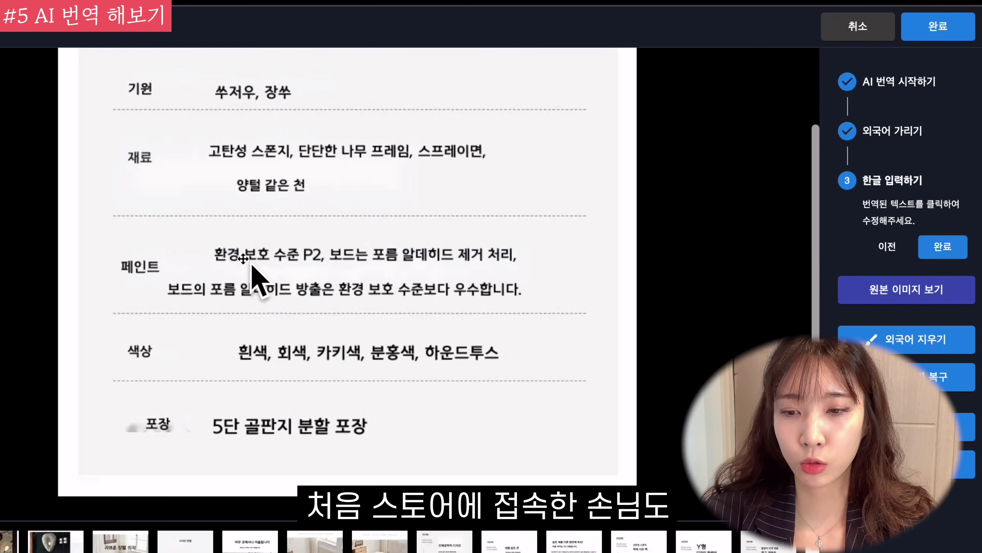
- Left-align the specification table's Korean labels and descriptions in two columns and complete the image's translation
scroll(201, 264, "up", 3)
left_click(128, 116)
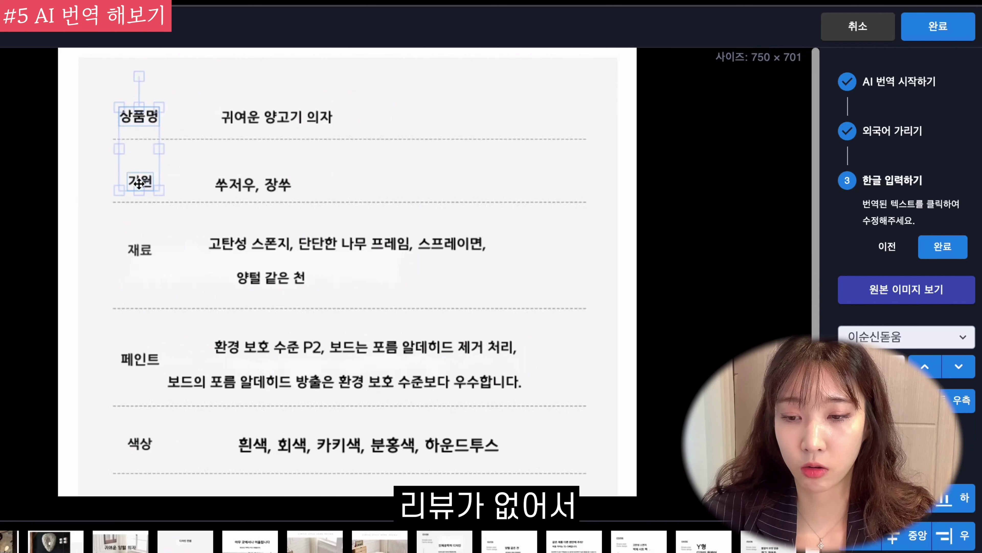
left_click(145, 317)
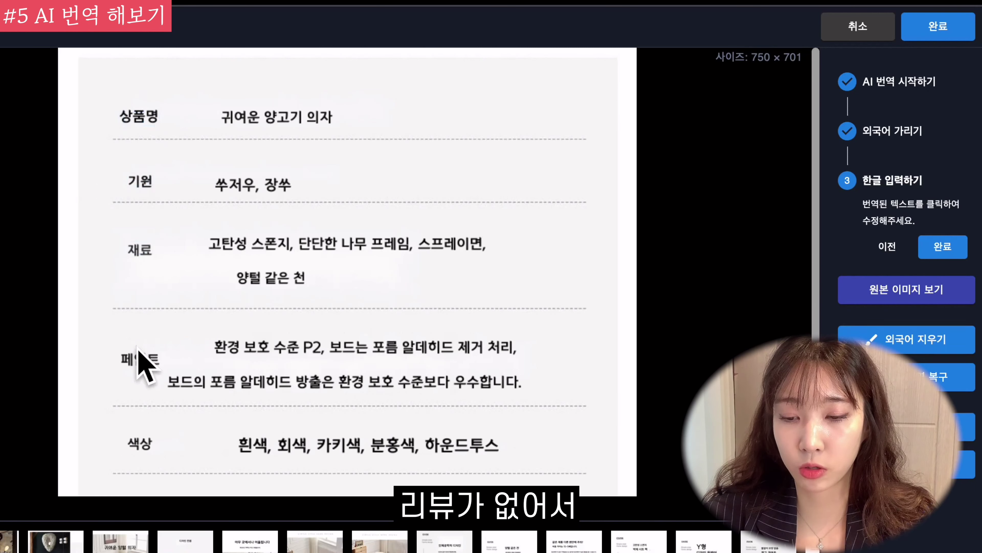
left_click(163, 118)
left_click(160, 166)
left_click(154, 114)
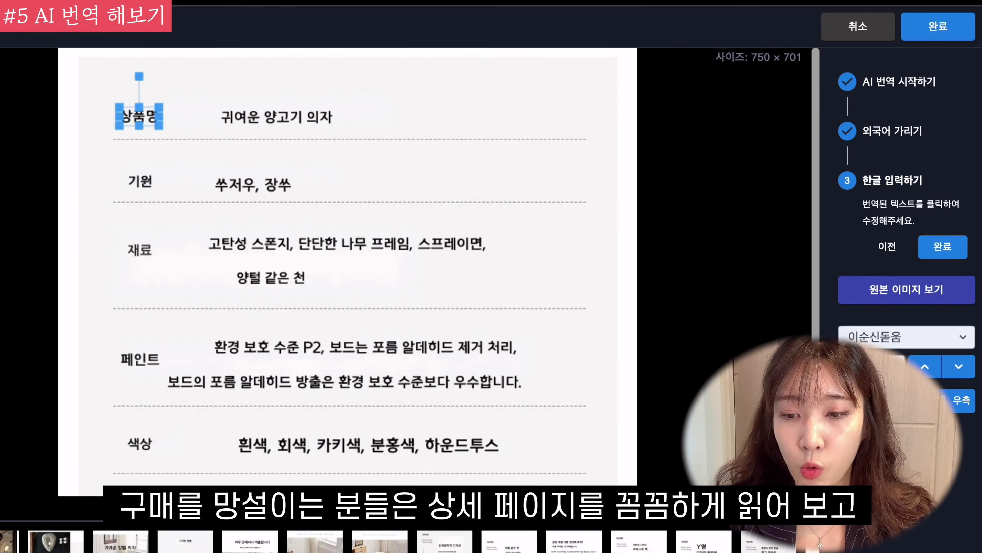
left_click(155, 294)
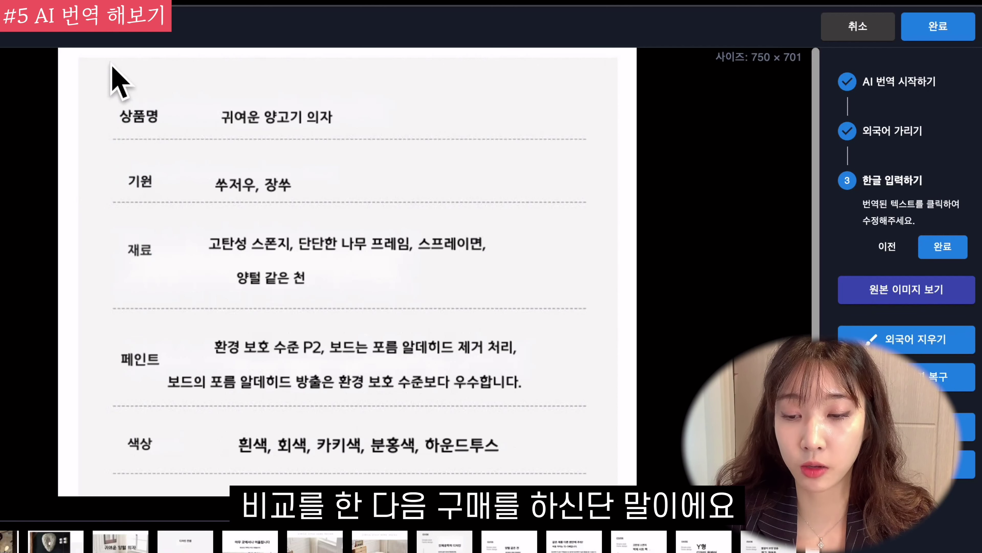
mouse_move(111, 64)
left_mouse_down()
mouse_move(140, 348)
mouse_move(127, 455)
left_mouse_up()
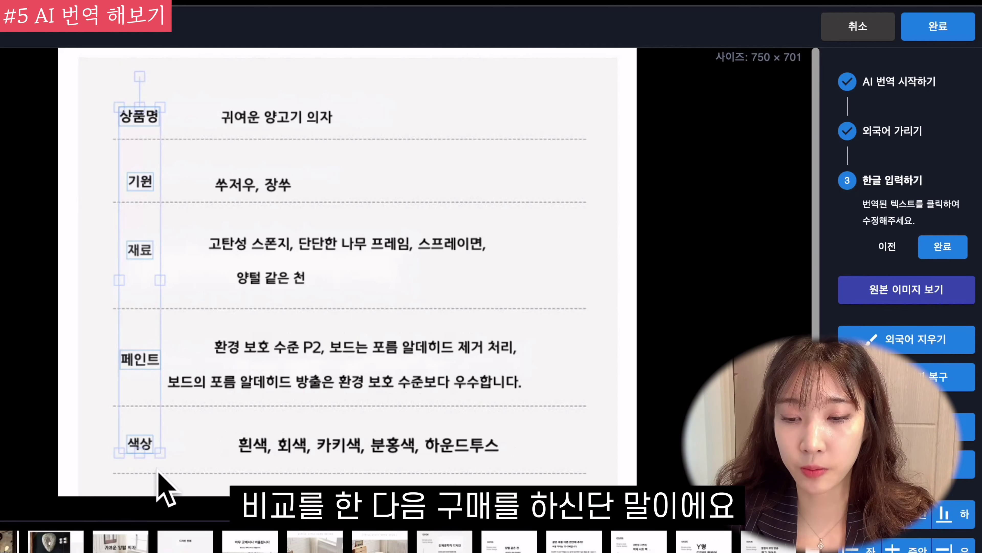
scroll(500, 263, "down", 3)
scroll(537, 274, "up", 3)
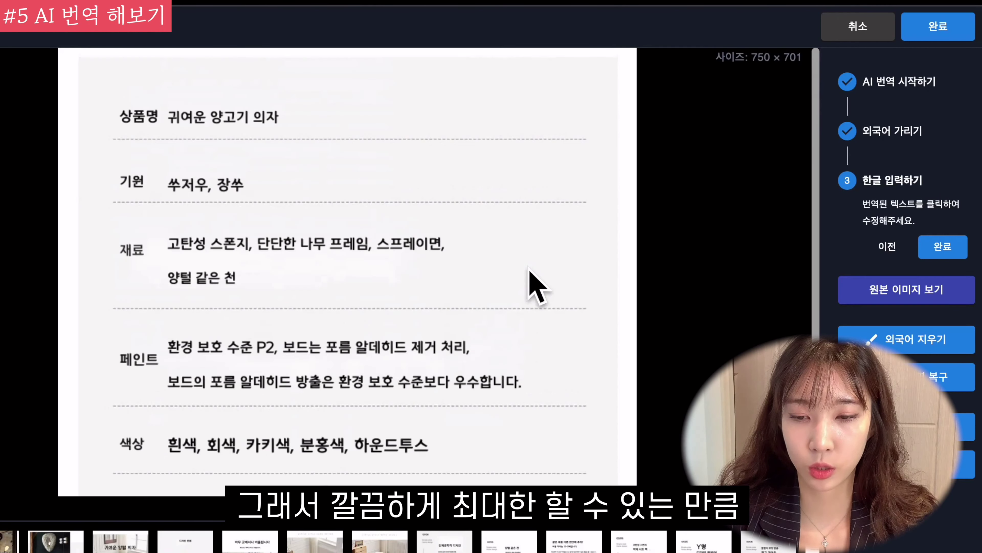
left_click(949, 250)
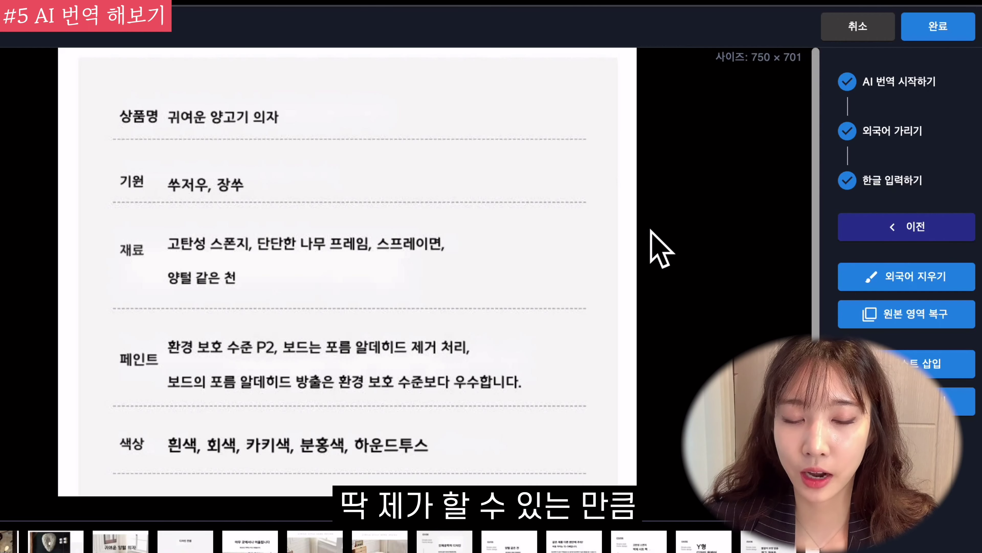
- Apply the translated images to the chair's detail page and check them there
scroll(657, 244, "down", 3)
scroll(673, 240, "up", 3)
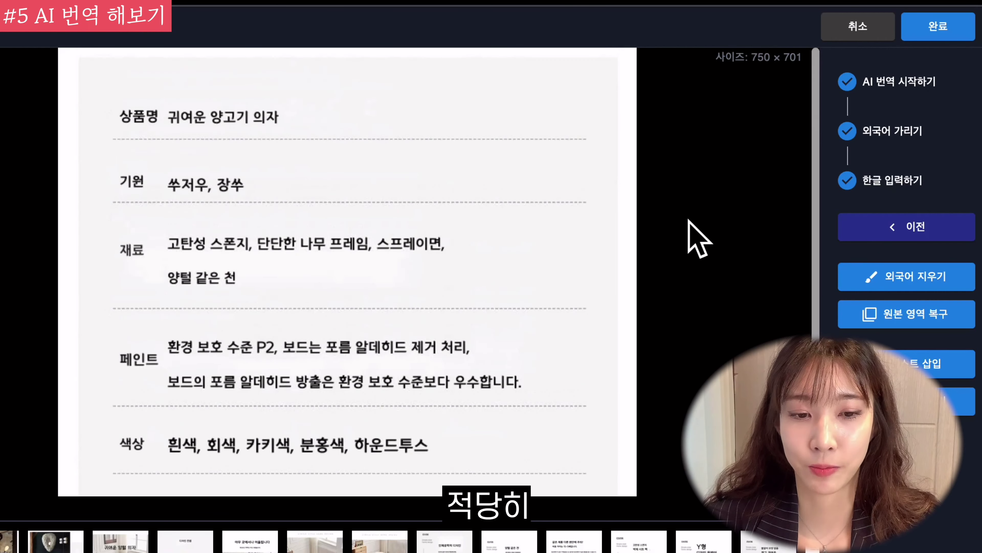
left_click(928, 35)
scroll(675, 351, "down", 10)
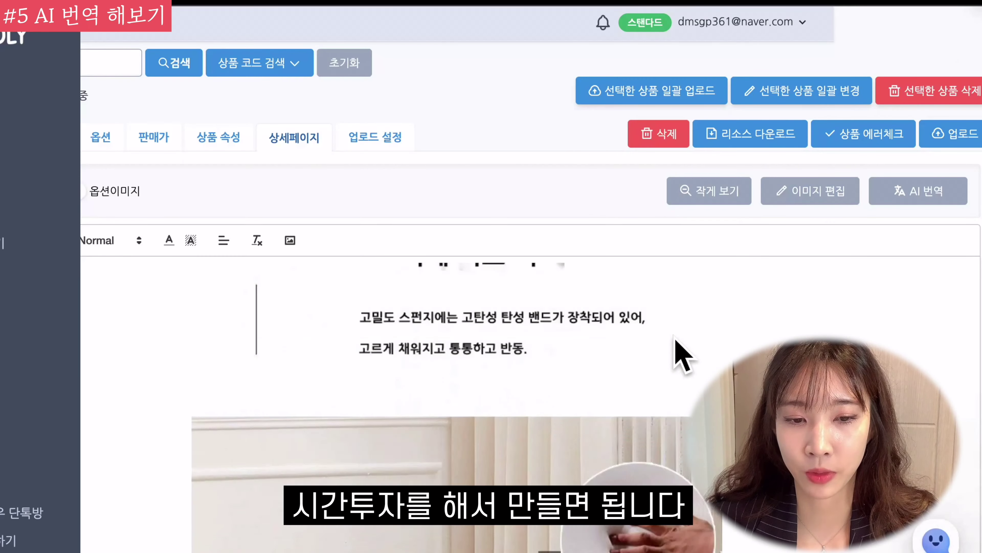
- Review the chair's basic information, options, selling price, product attributes and detail page, ending on its upload settings
scroll(387, 77, "left", 3)
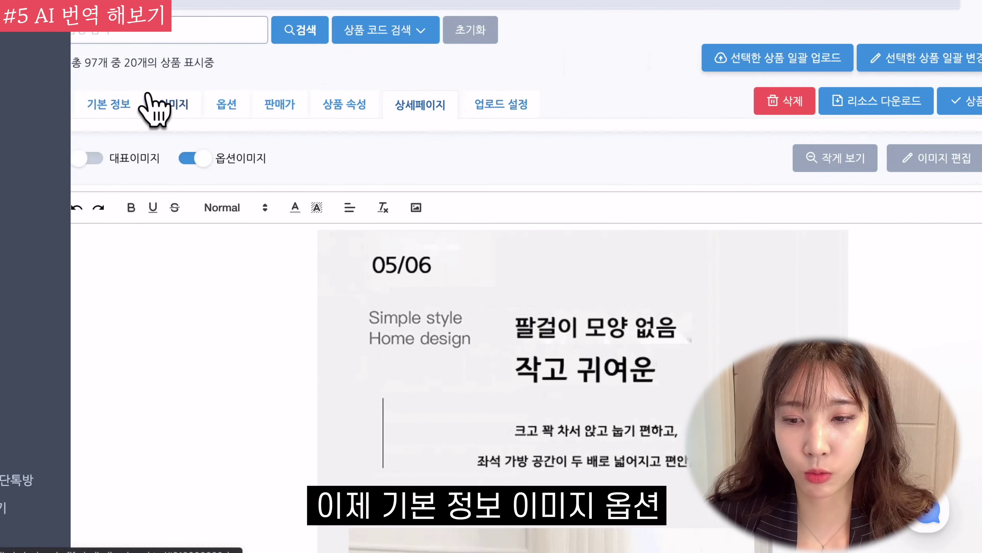
left_click(85, 104)
left_click(228, 104)
left_click(280, 104)
left_click(344, 105)
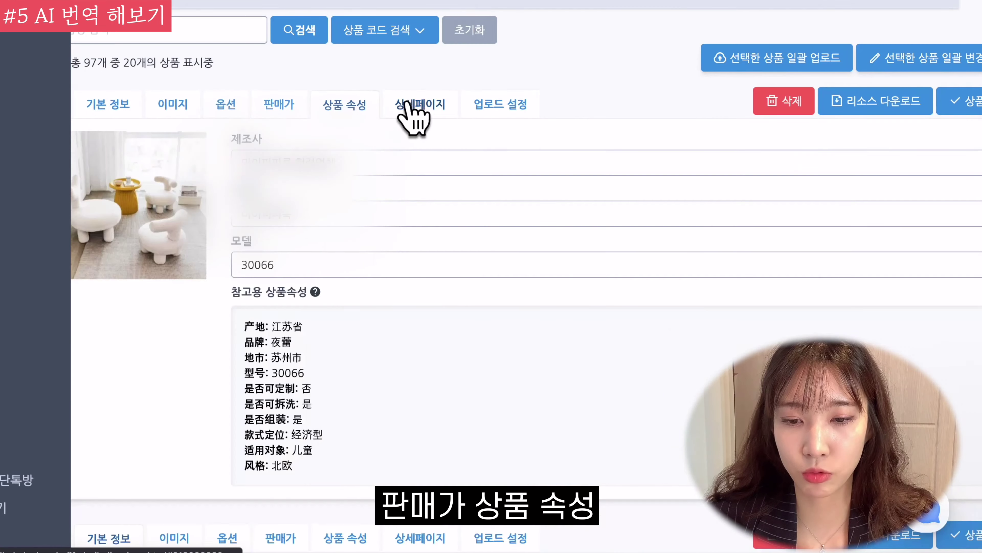
left_click(419, 104)
left_click(500, 104)
scroll(625, 165, "left", 2)
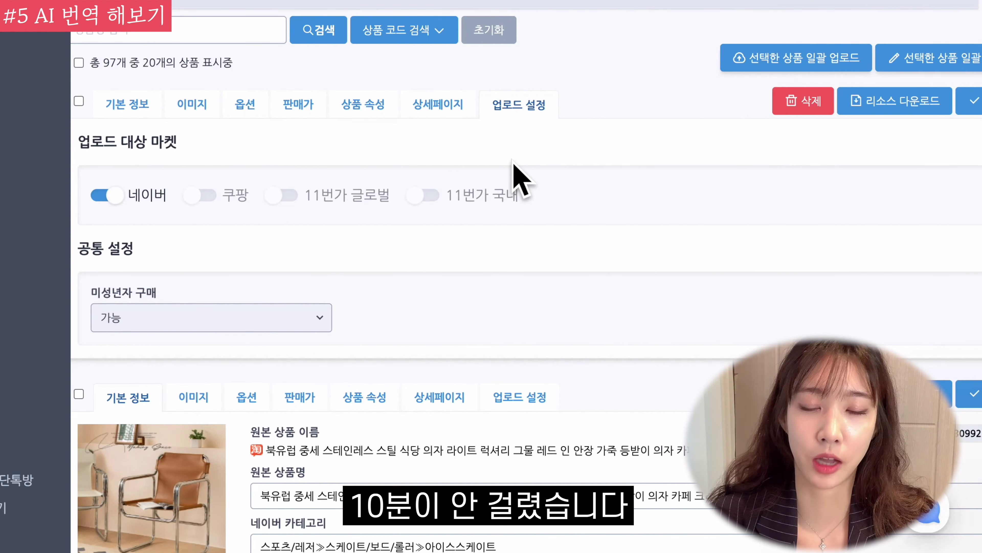
- Run the product error check on the chair and make the white C형 option the option price basis (옵션가 기준)
left_click(464, 113)
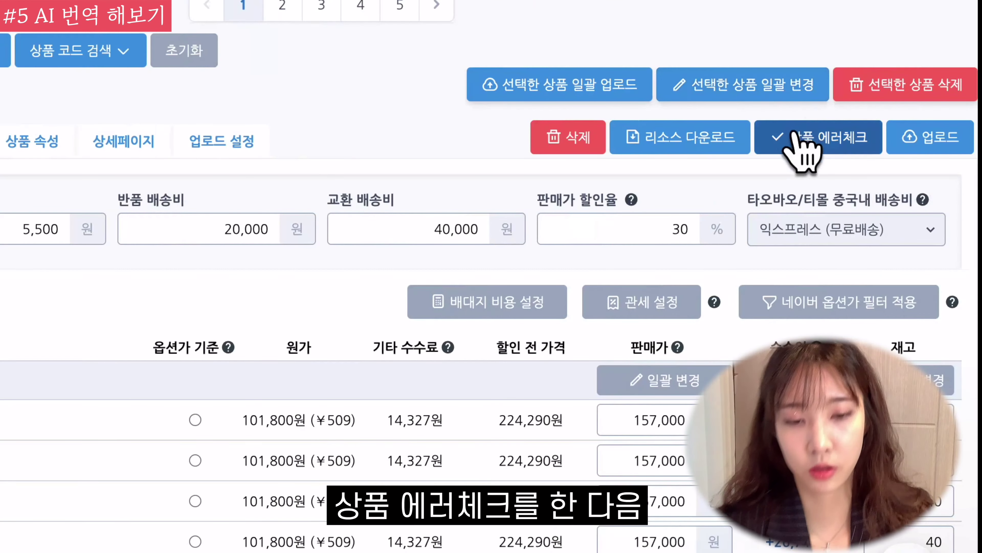
left_click(806, 146)
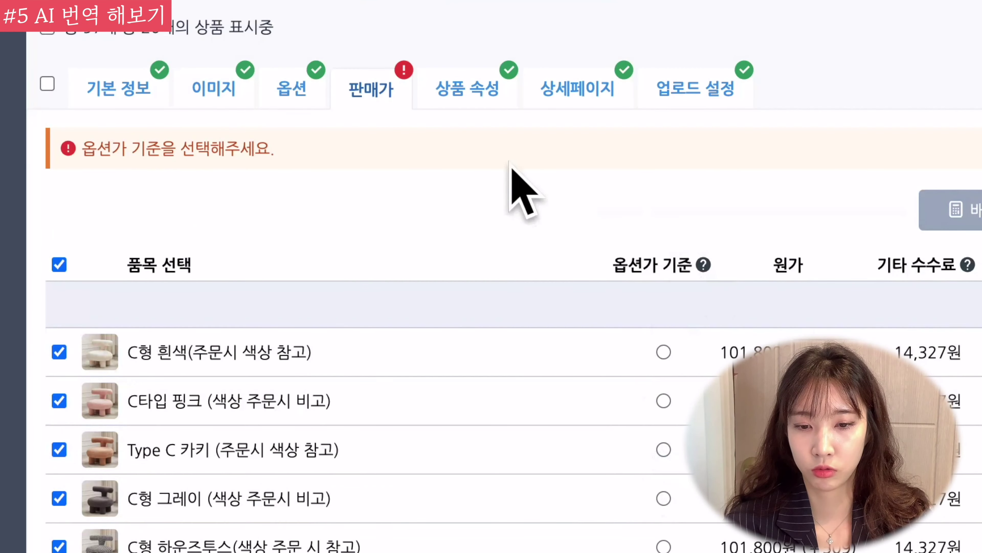
left_click(663, 343)
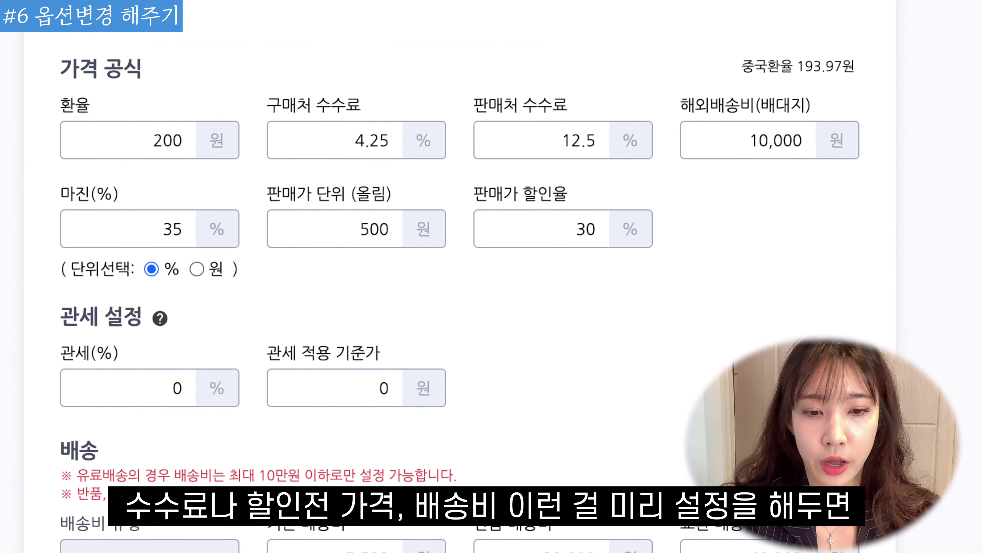
- Review the default price formula, customs, shipping fee and per-option stock settings
scroll(460, 294, "down", 2)
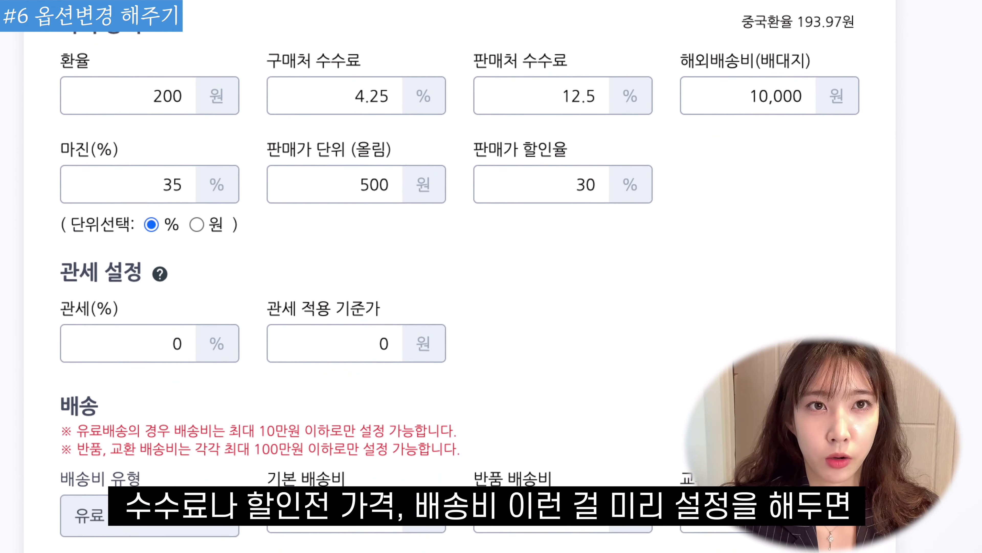
scroll(461, 294, "down", 3)
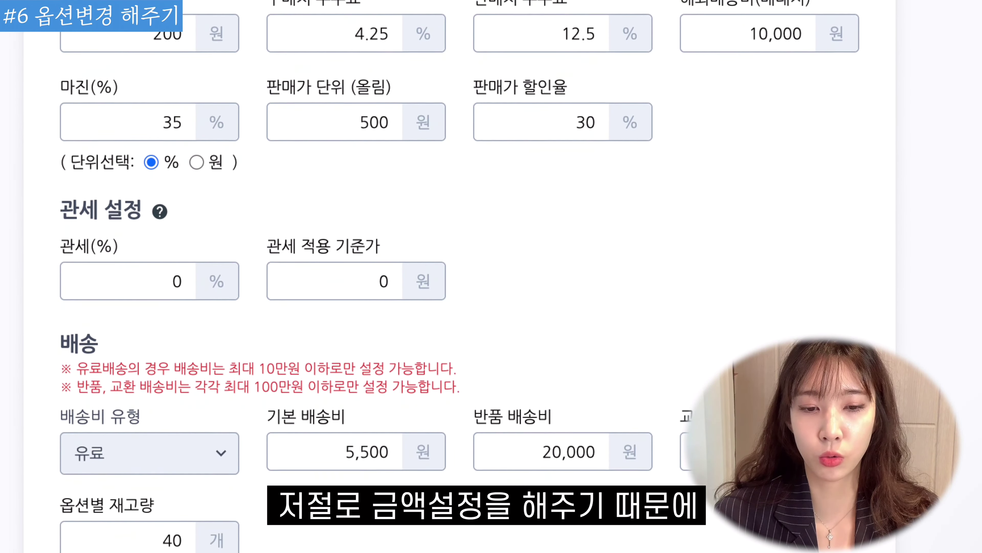
scroll(460, 294, "down", 3)
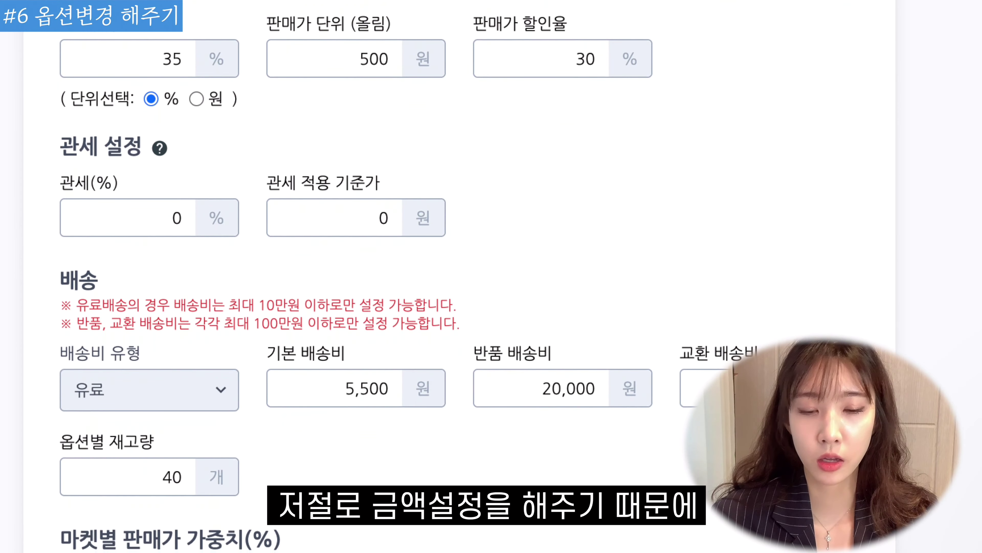
scroll(460, 294, "down", 2)
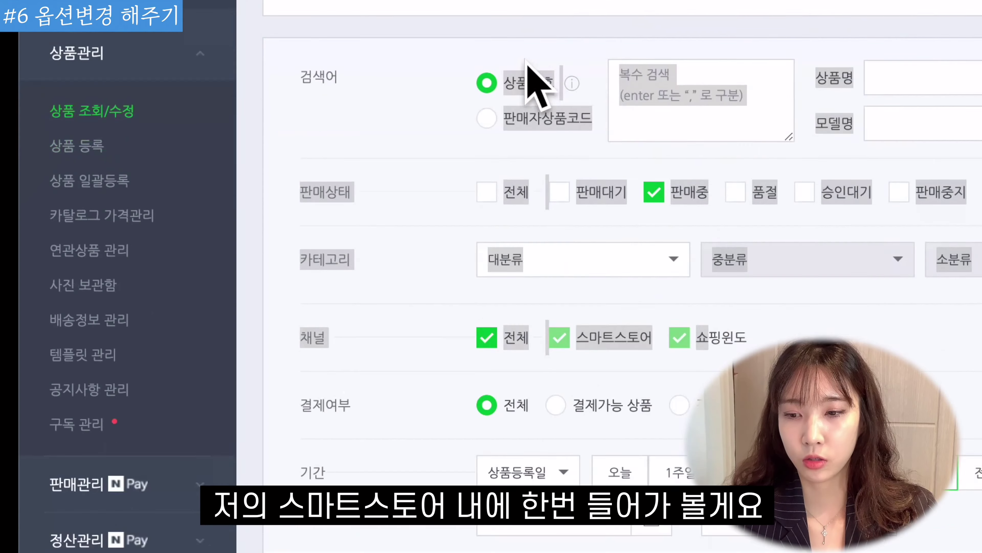
- Check the uploaded chair in Smart Store, dismissing the safety standard notice and reviewing its name, price, stock, images and video
scroll(596, 83, "down", 10)
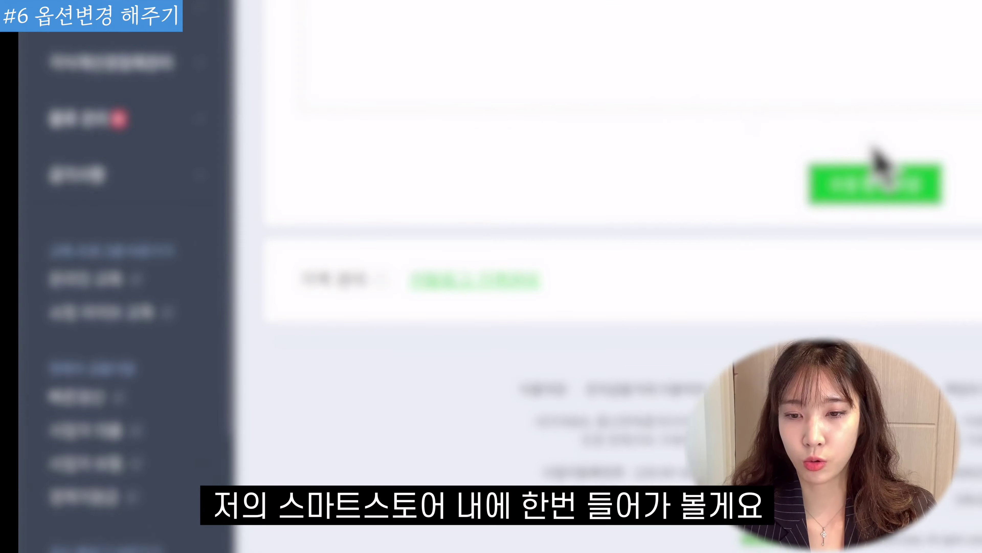
scroll(650, 182, "up", 5)
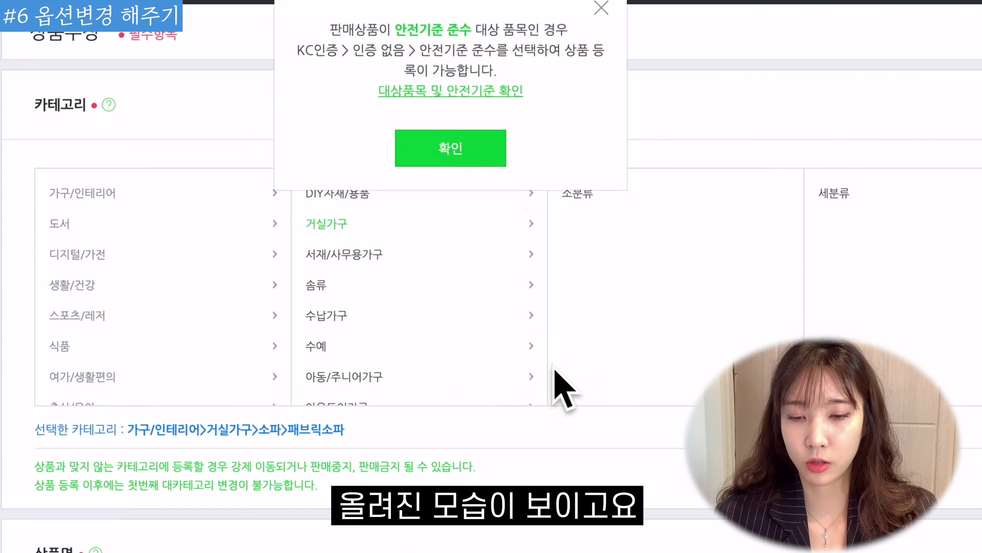
left_click(464, 161)
scroll(476, 270, "down", 15)
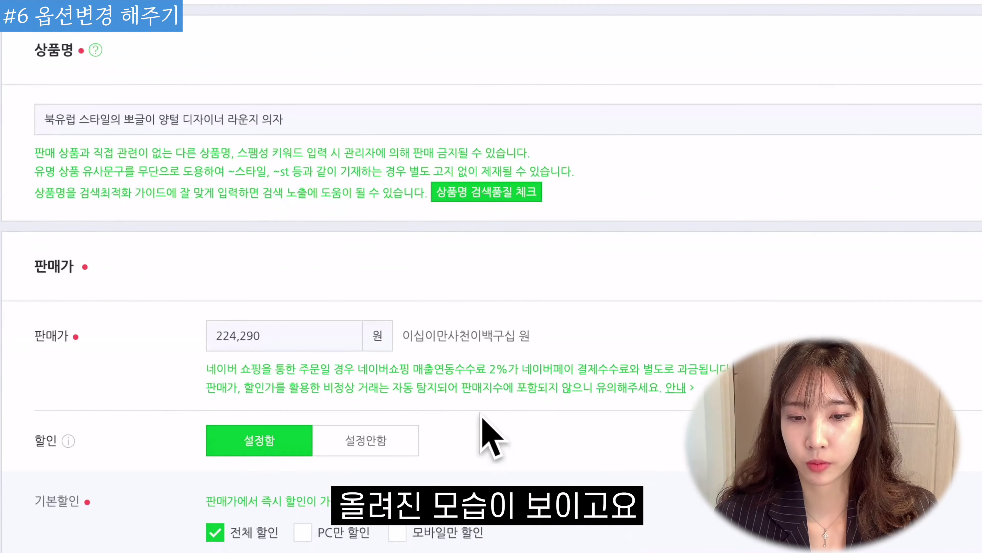
scroll(587, 422, "down", 15)
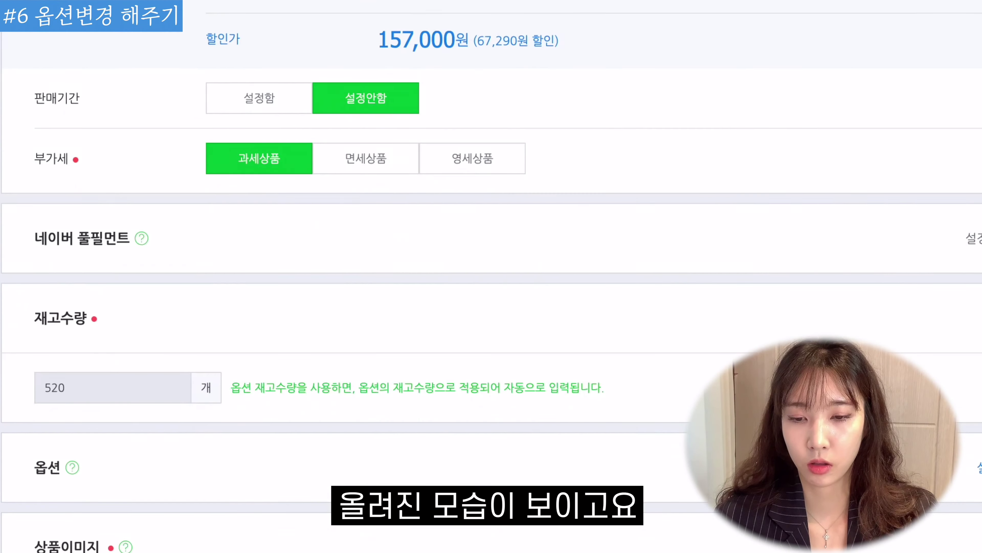
scroll(482, 292, "down", 8)
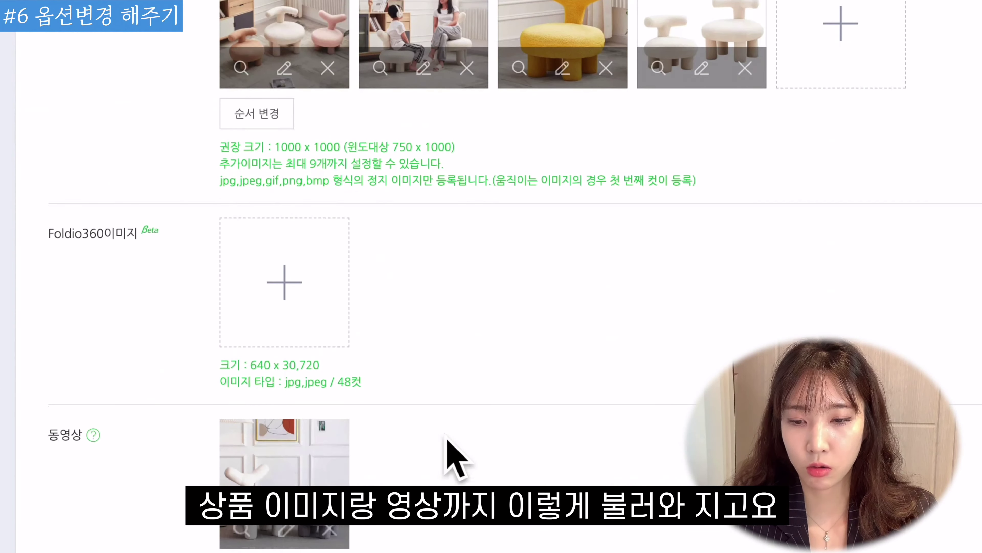
scroll(385, 447, "down", 12)
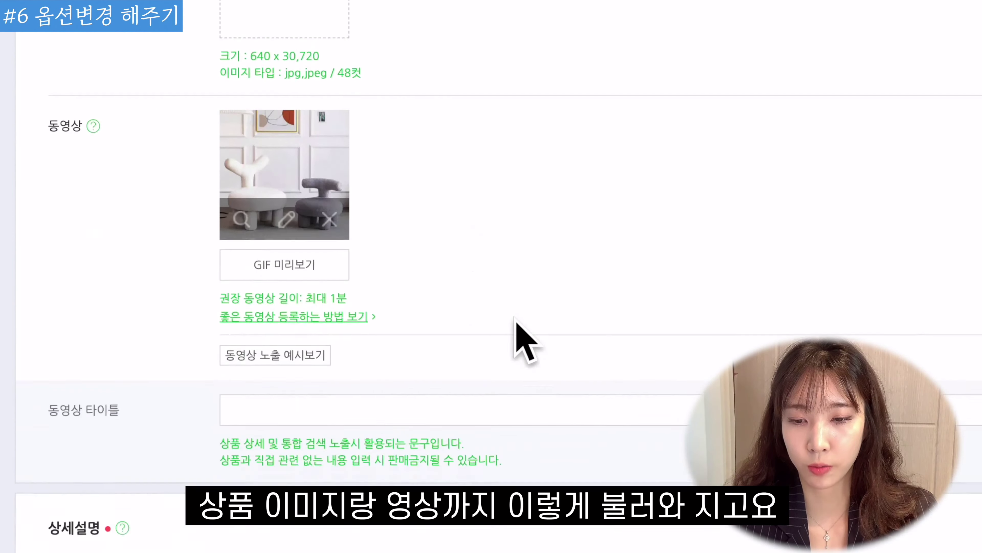
- Examine the uploaded chair's detail description in the Smart Store editor, from the order notice to the option descriptions
left_click(494, 313)
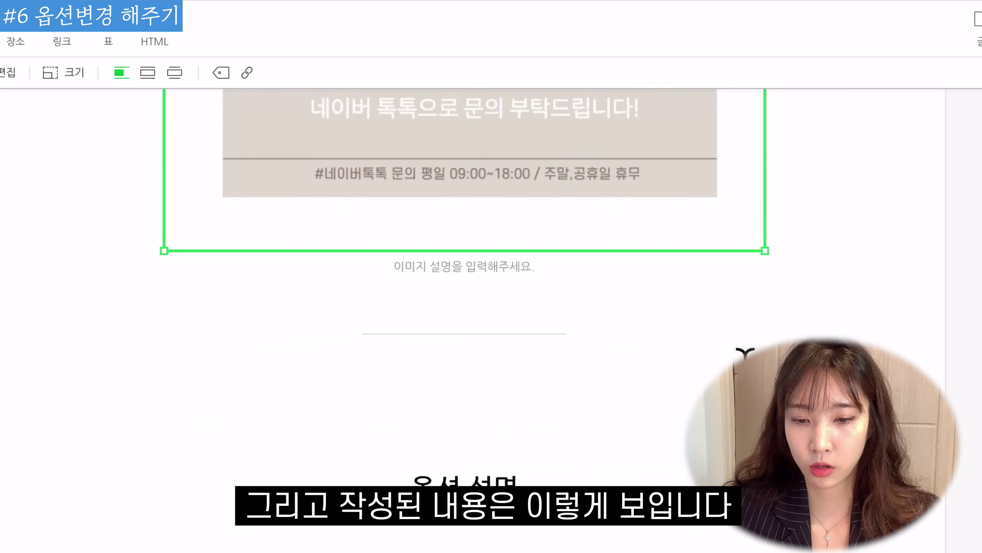
scroll(464, 294, "down", 5)
scroll(464, 294, "down", 10)
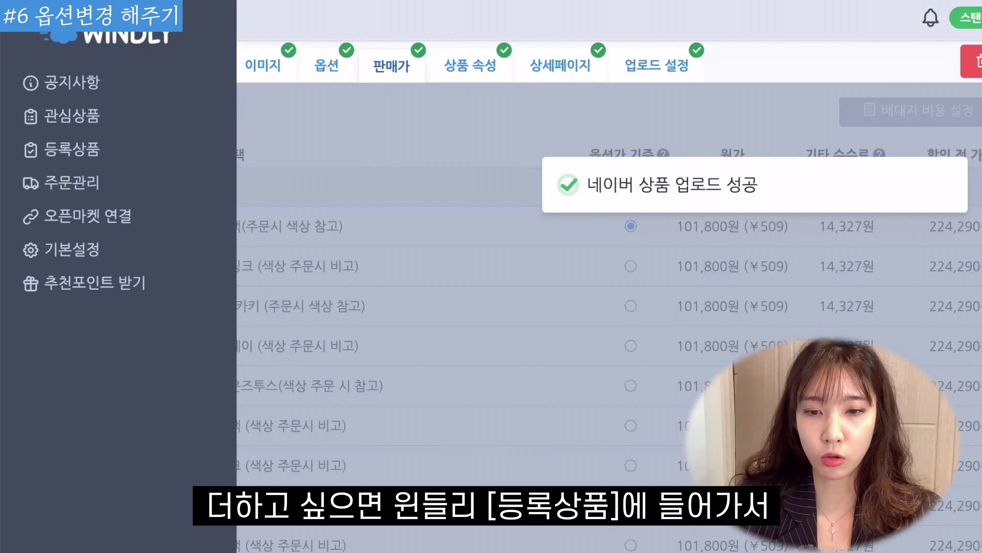
- Switch to Windly's registered products and open the sheepskin lounge chair's detail page for editing
left_click(86, 154)
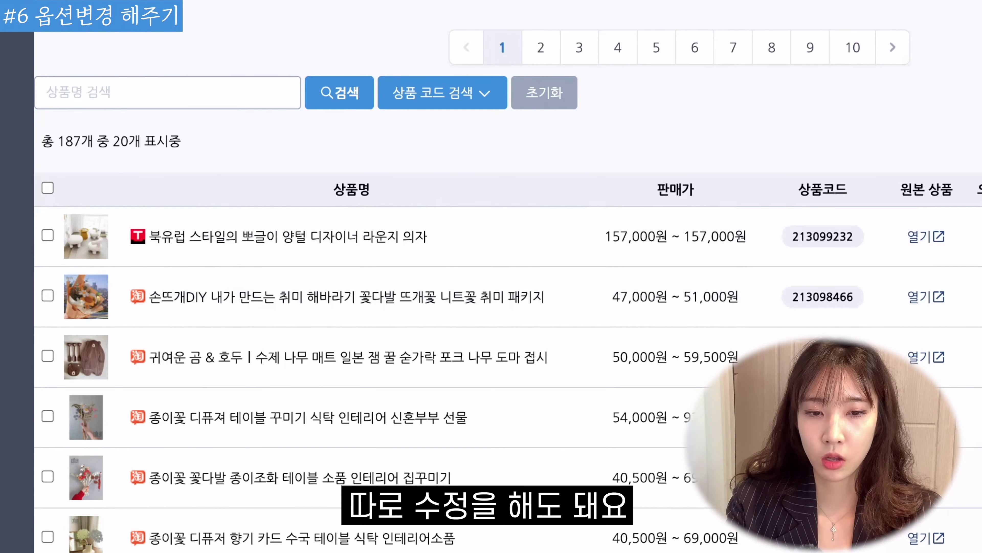
left_click(932, 238)
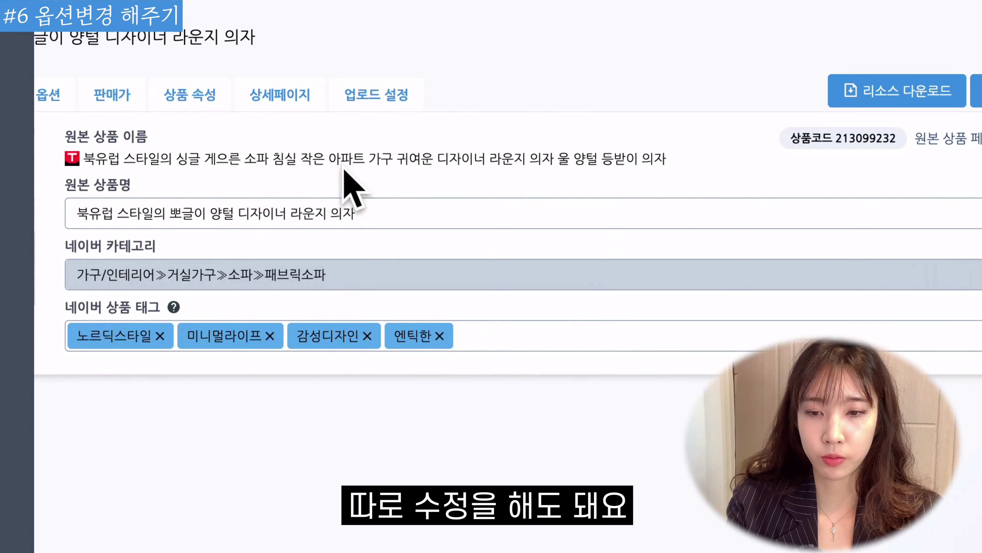
left_click(265, 97)
- Add the line "집에서 아이어른 전부 편안하에 앉아, 휴식할 수 있는 의자입니다." below the notice image and upload the modified product
scroll(460, 439, "down", 10)
scroll(457, 436, "down", 5)
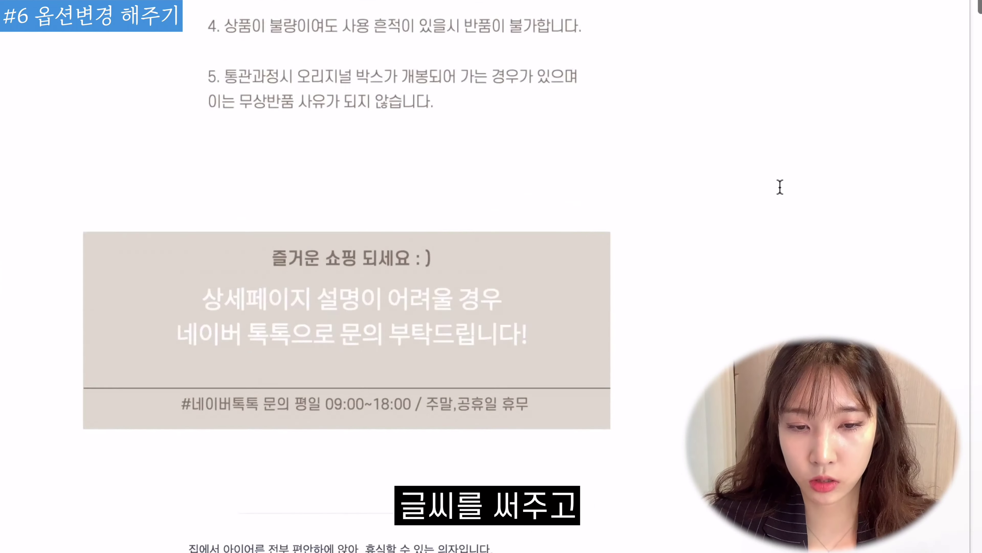
scroll(778, 187, "up", 10)
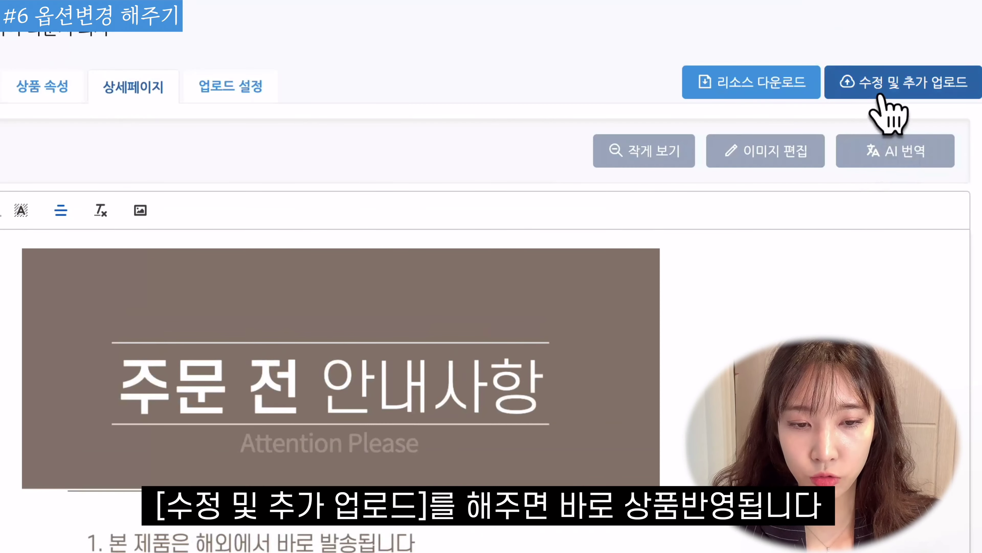
left_click(880, 94)
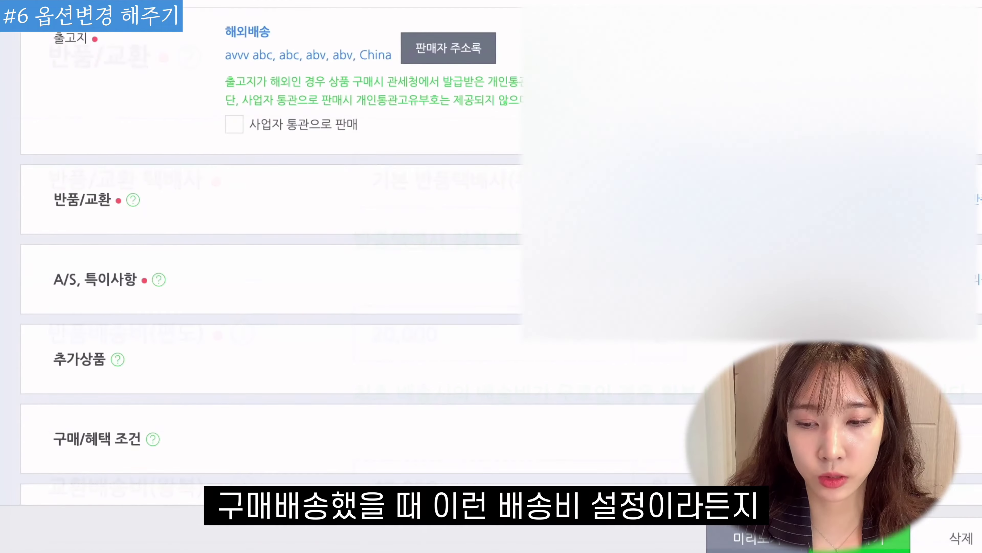
- Review the Smart Store listing's shipping and review-point benefits, and Windly's default price formula and detail page notice
scroll(406, 318, "down", 3)
left_click(439, 308)
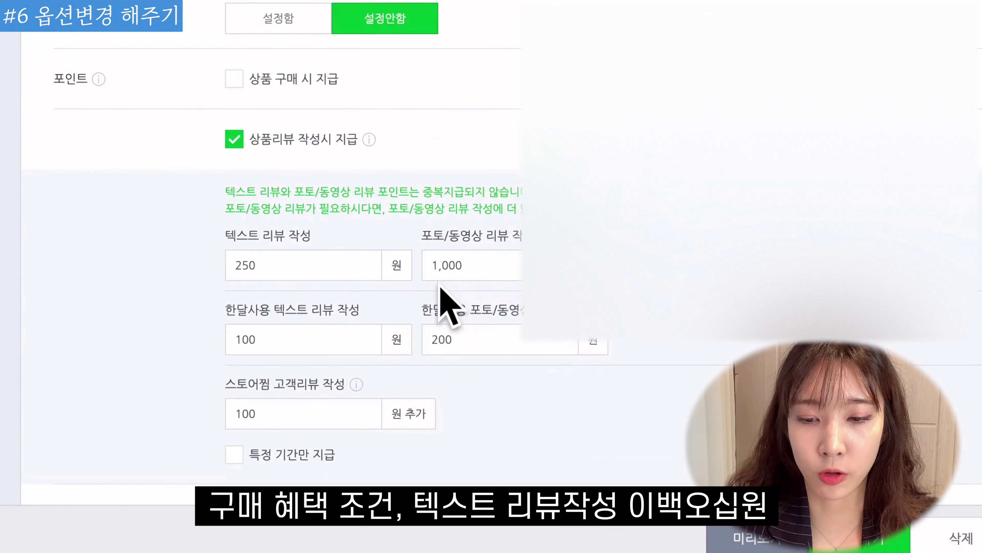
scroll(440, 294, "down", 1)
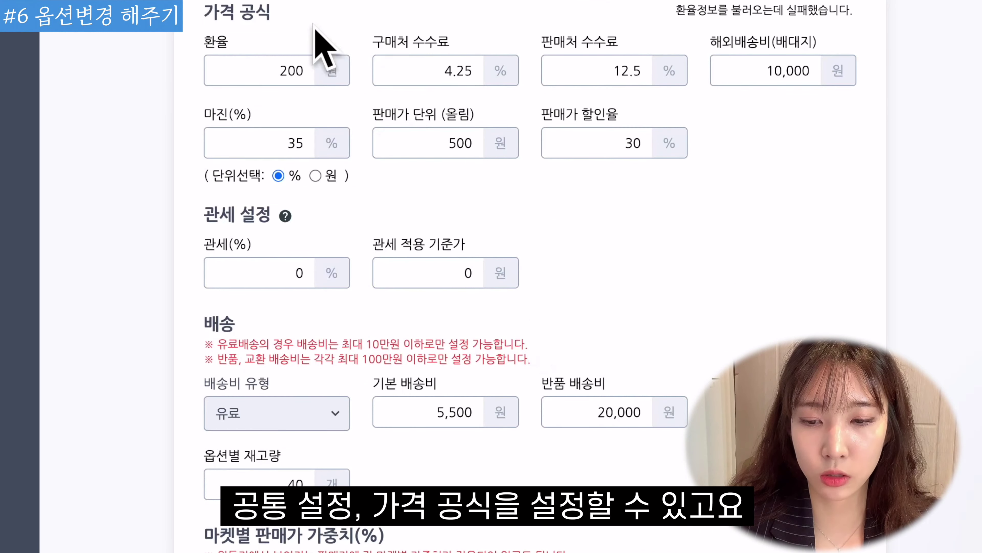
scroll(536, 178, "down", 7)
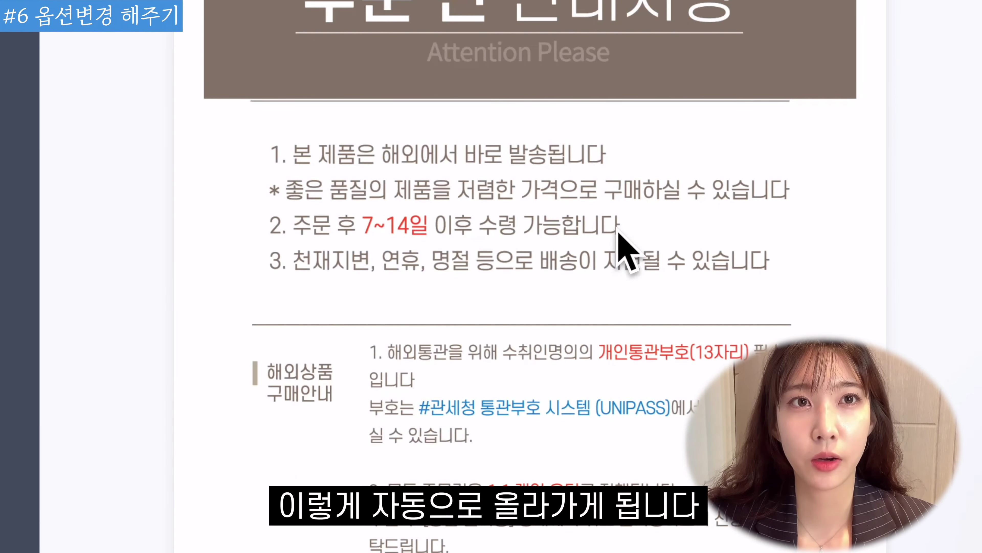
scroll(588, 286, "down", 10)
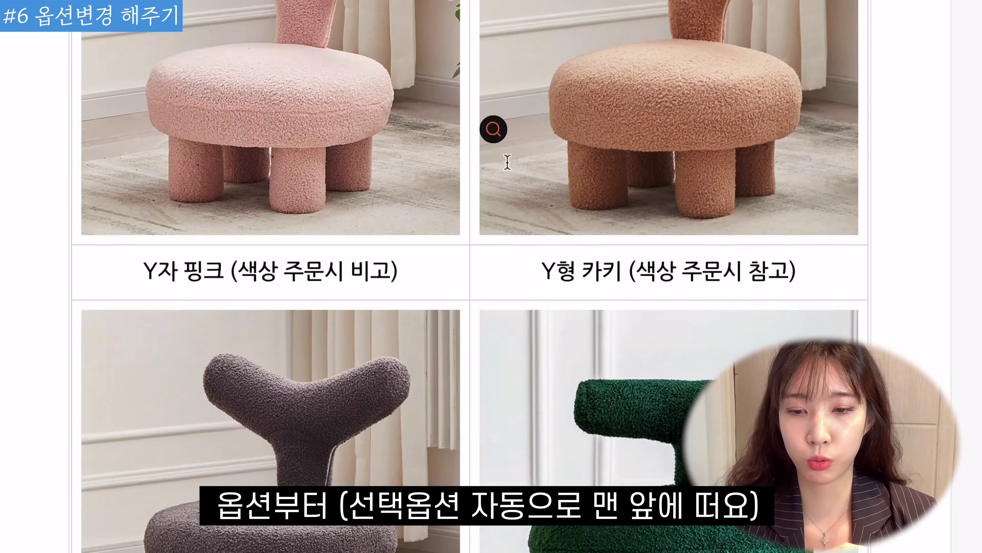
- Check the option images and translated photo captions in the chair's uploaded detail description
scroll(508, 161, "down", 10)
scroll(502, 147, "up", 5)
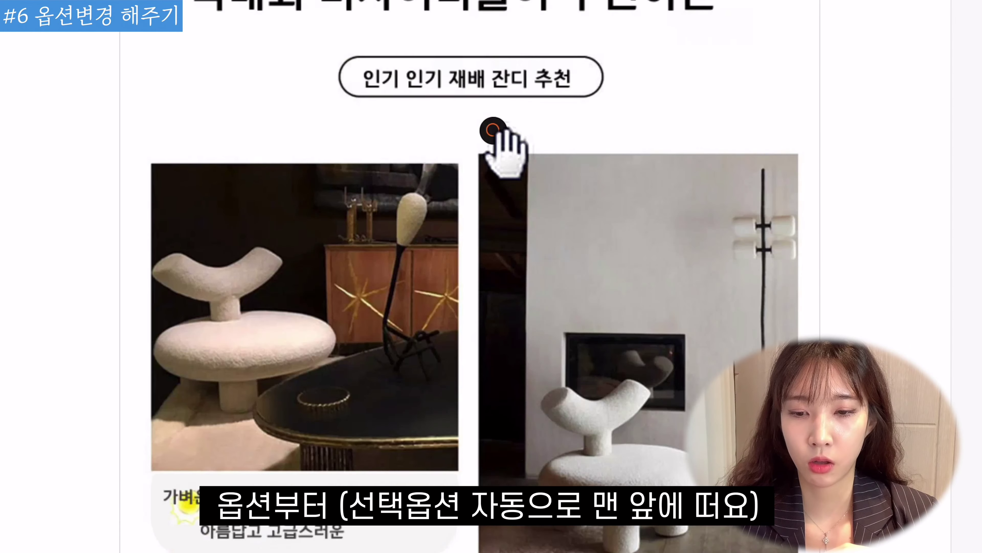
scroll(492, 129, "down", 6)
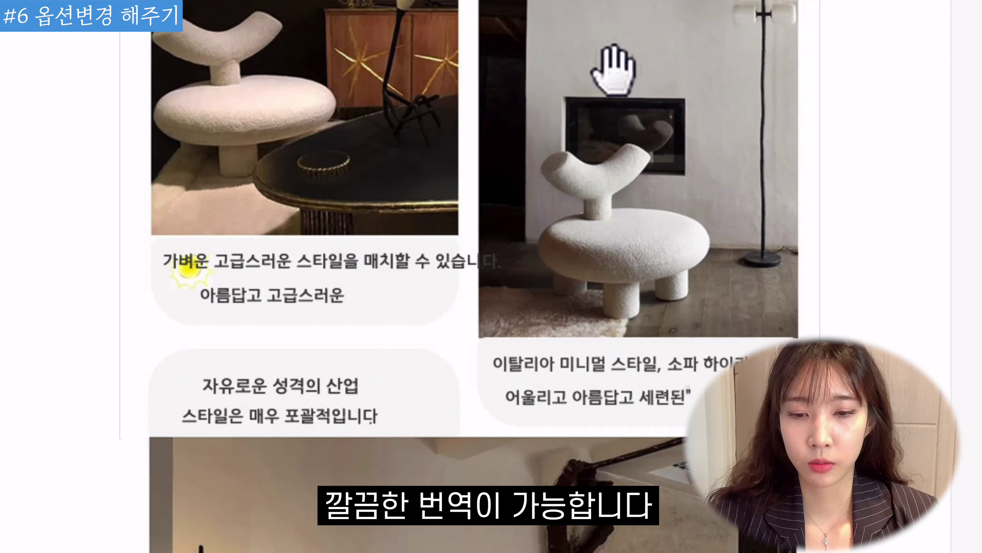
scroll(675, 252, "up", 1)
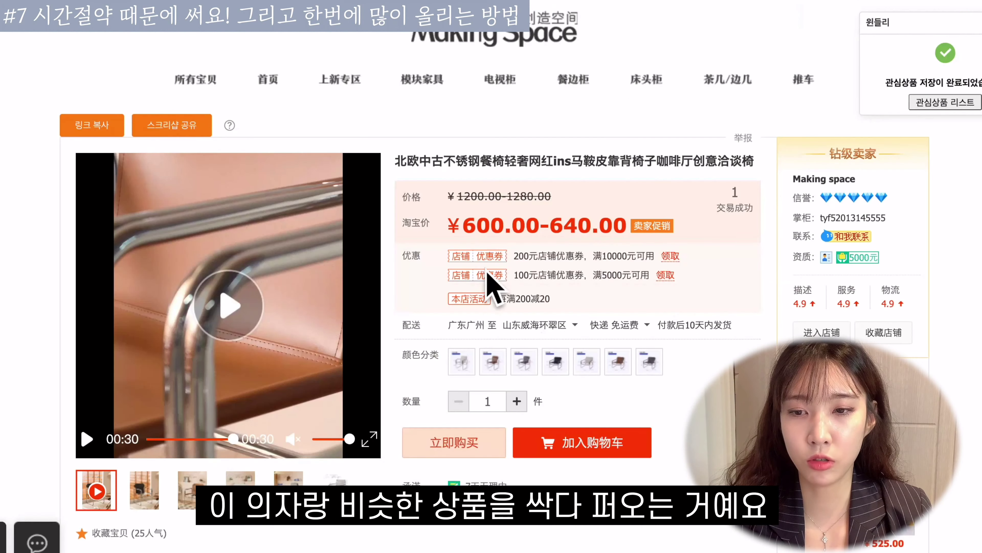
- Collect the first five sofas and the first two of the second row from the Tmall results for 北欧风单人懒人沙发 into Windly
scroll(487, 273, "up", 1)
scroll(827, 333, "down", 2)
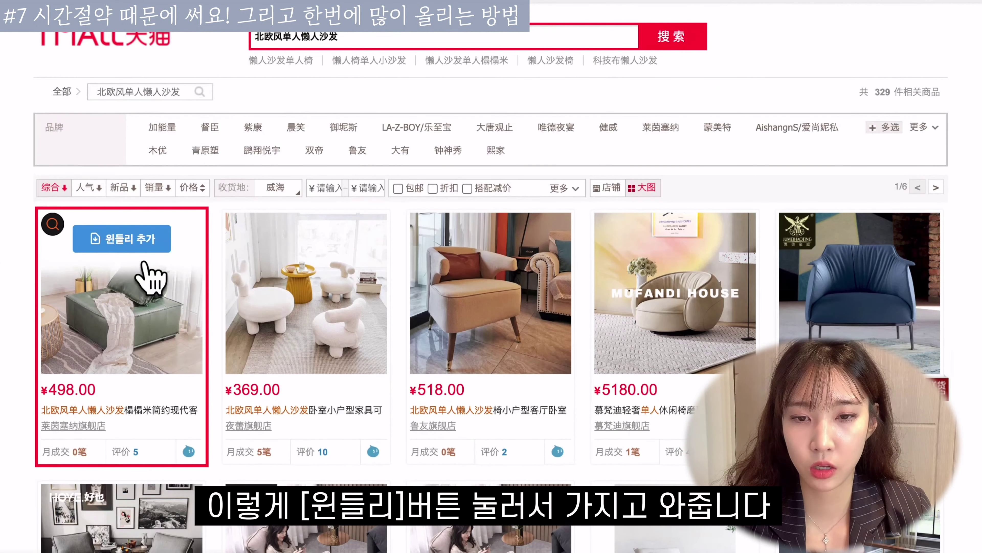
left_click(147, 240)
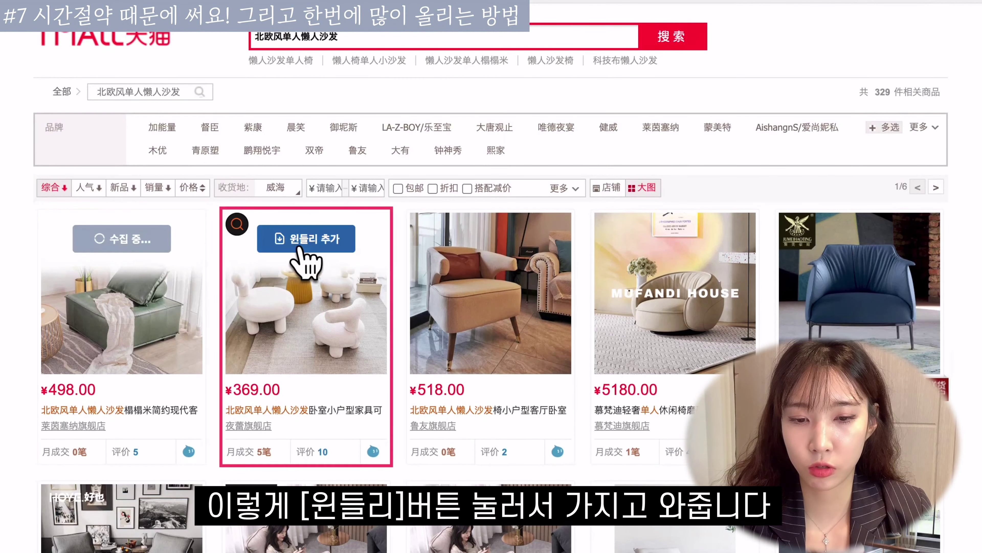
left_click(305, 240)
left_click(472, 240)
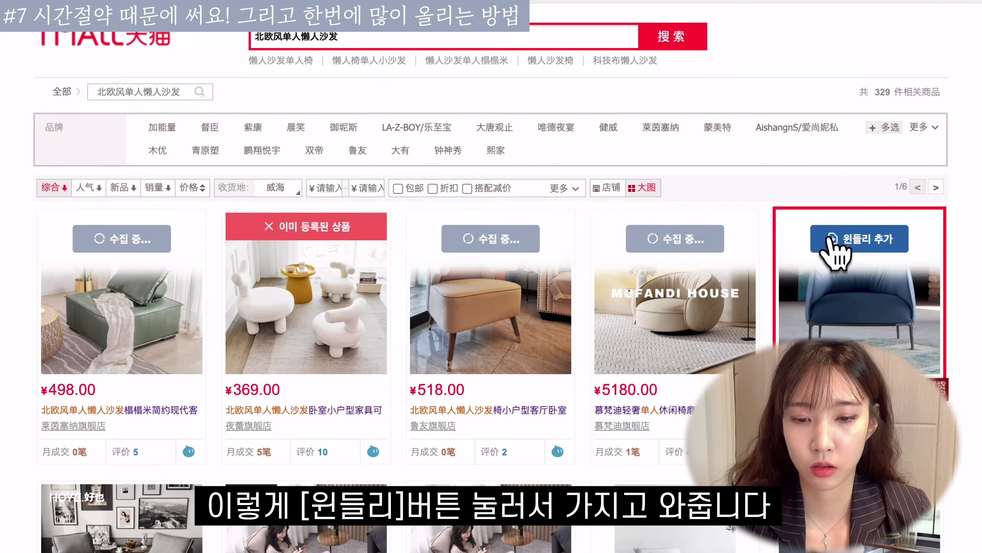
left_click(832, 239)
scroll(399, 329, "down", 1)
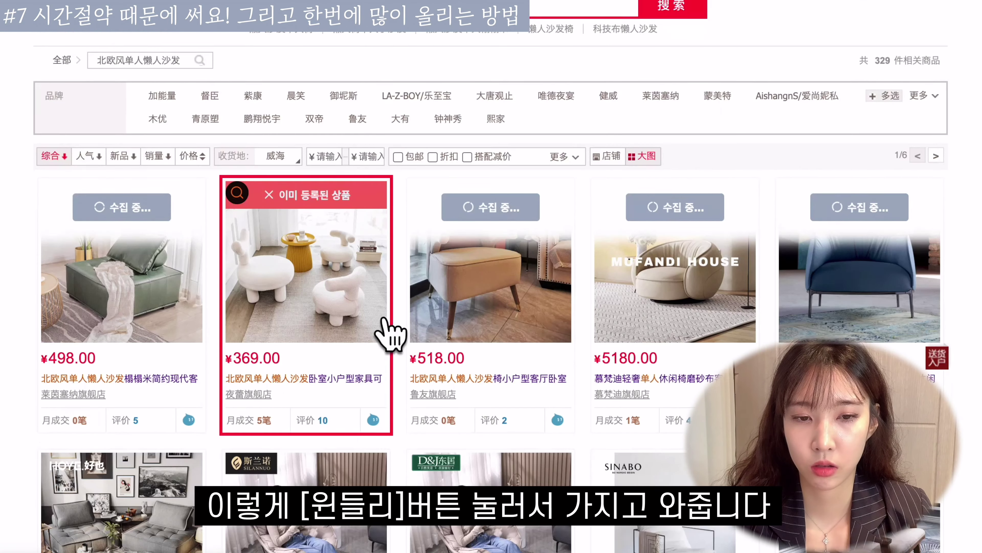
left_click(164, 471)
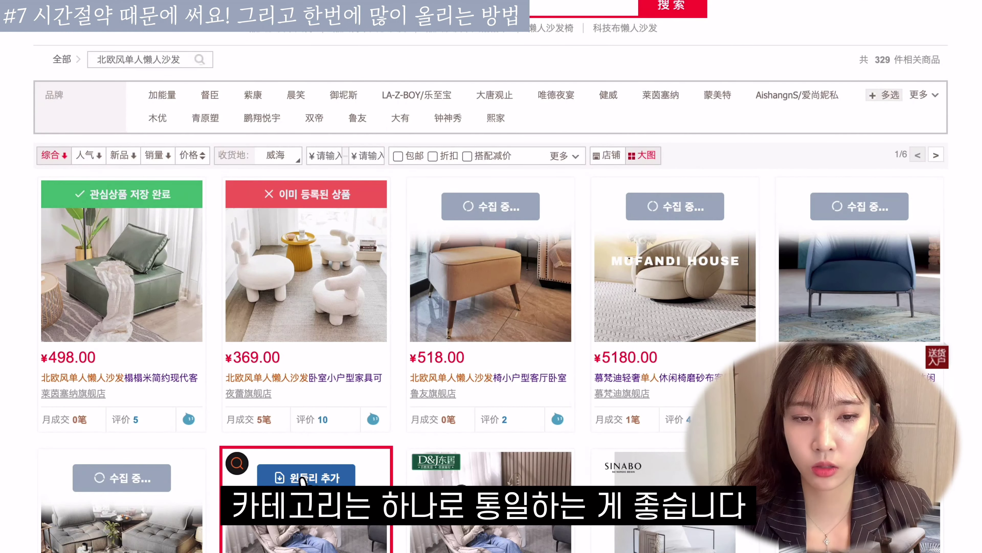
left_click(300, 477)
scroll(483, 476, "down", 2)
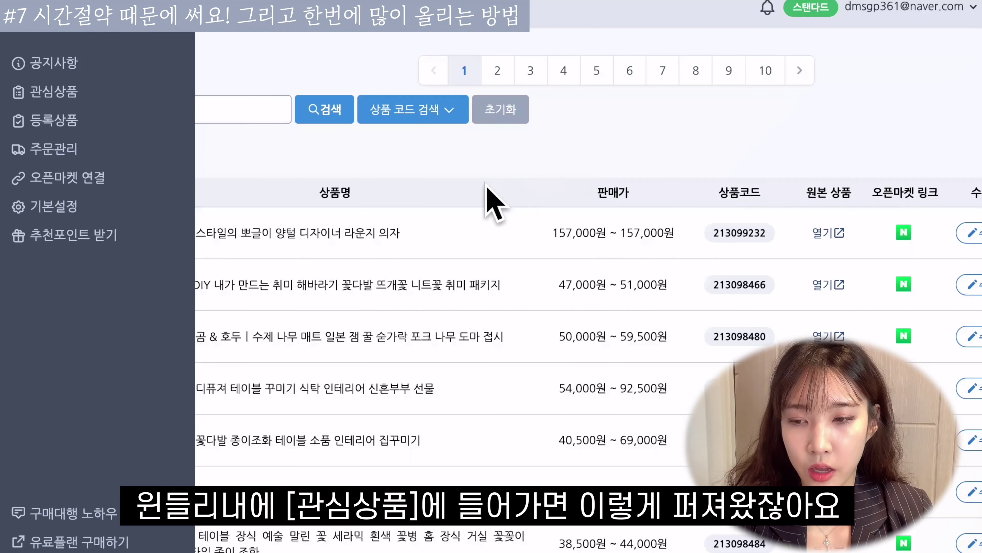
- Open the collected products list and select the chairs, starting with the plastic children's chair and the Basile-style leather lounge chair
left_click(62, 97)
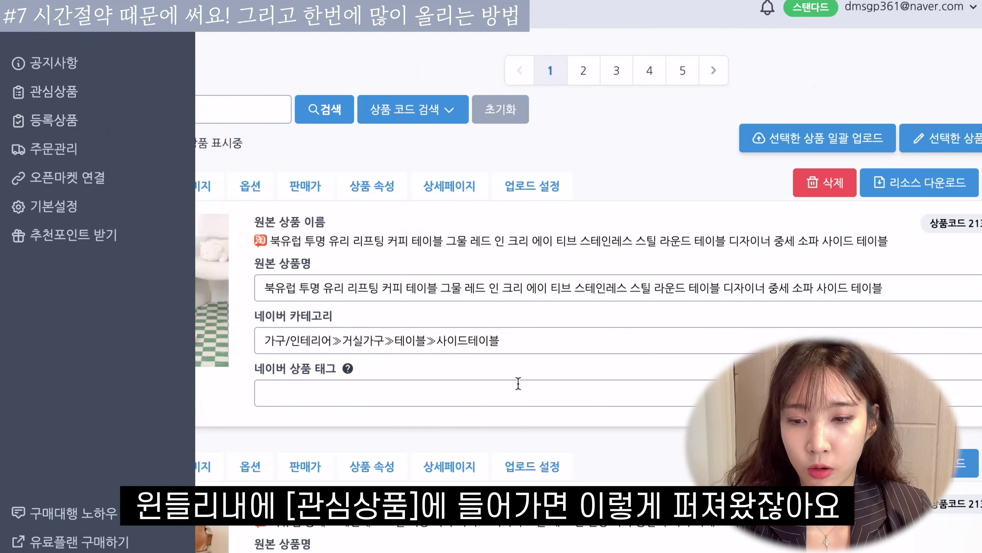
scroll(546, 381, "down", 3)
scroll(549, 387, "down", 10)
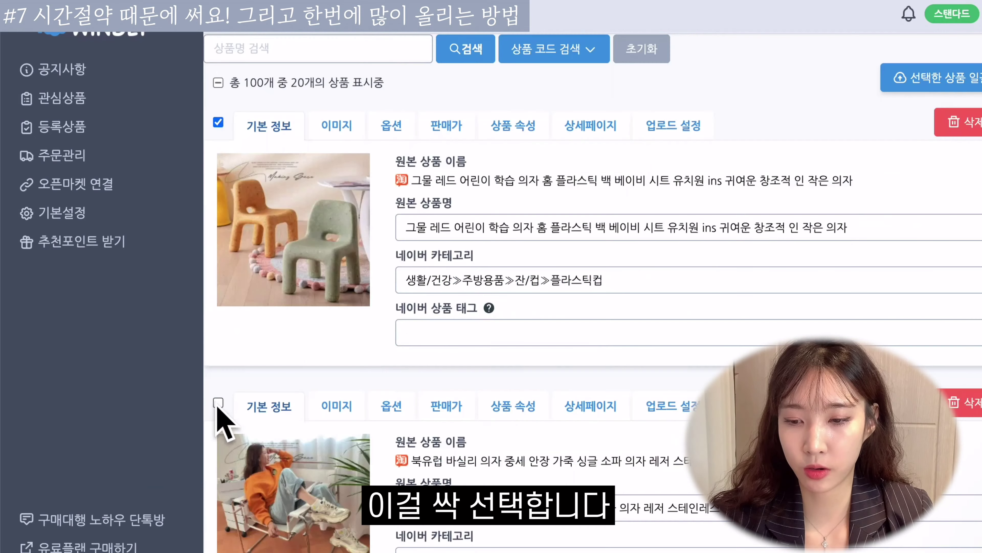
scroll(256, 421, "down", 2)
scroll(286, 465, "down", 5)
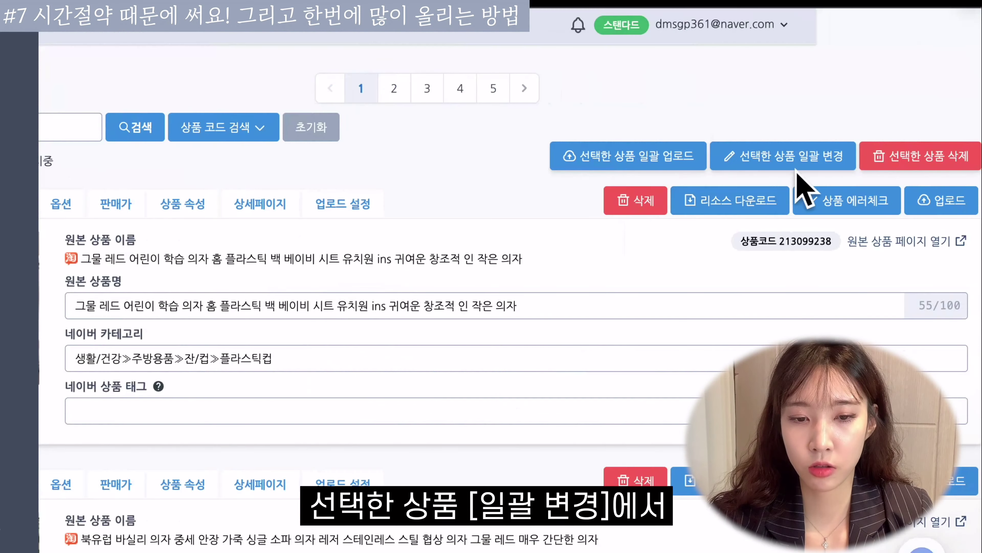
- Bulk-change the selected chairs' category to 가구/인테리어≫서재/사무용가구≫의자≫스툴 with tags 카페의자, 인테리어의자쇼핑몰, 1인용인테리어의자, 인테리어의자, 식탁의자, 카페인테리어의자, 아크릴접이식의자, 북유럽인테리어의자, 예쁜인테리어의자, 골드의자
left_click(770, 163)
left_click(268, 326)
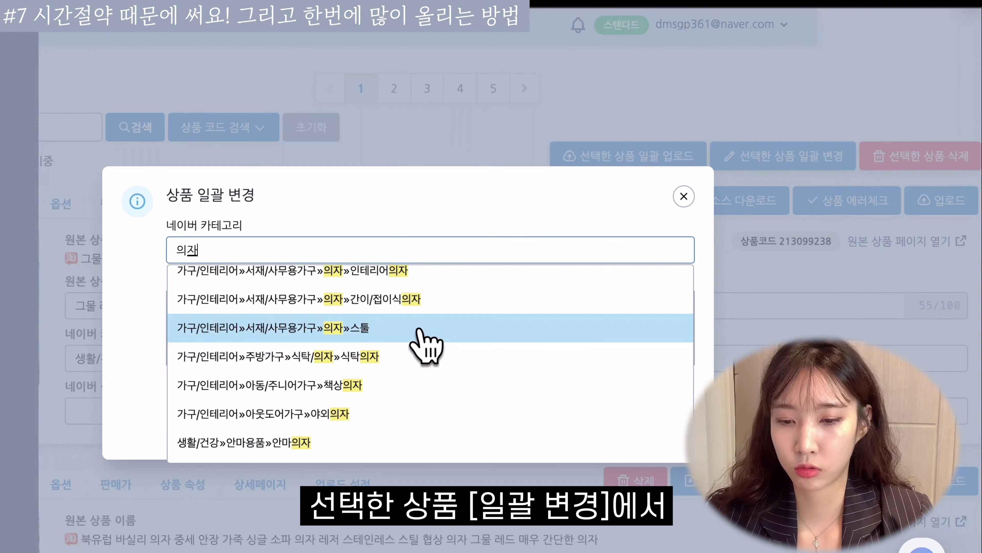
left_click(423, 344)
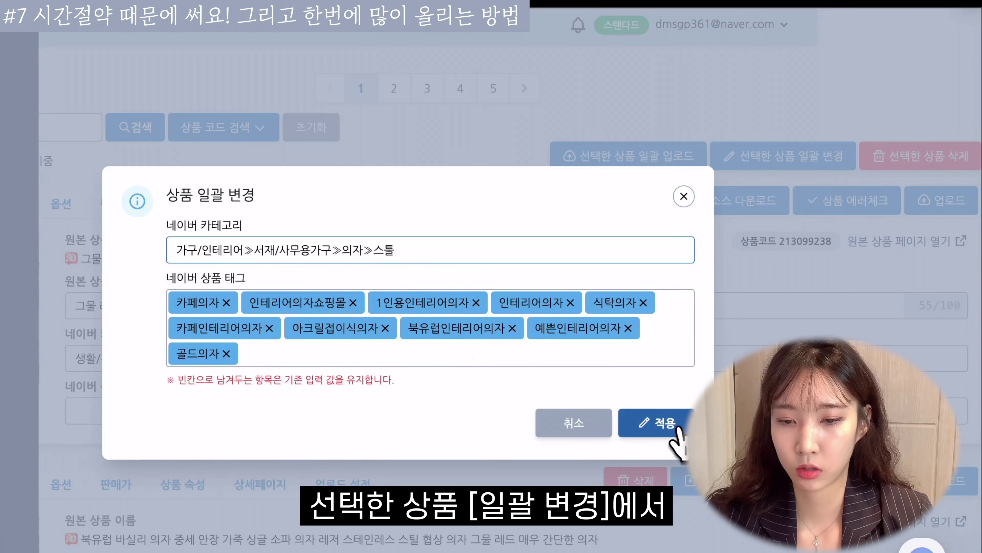
left_click(642, 424)
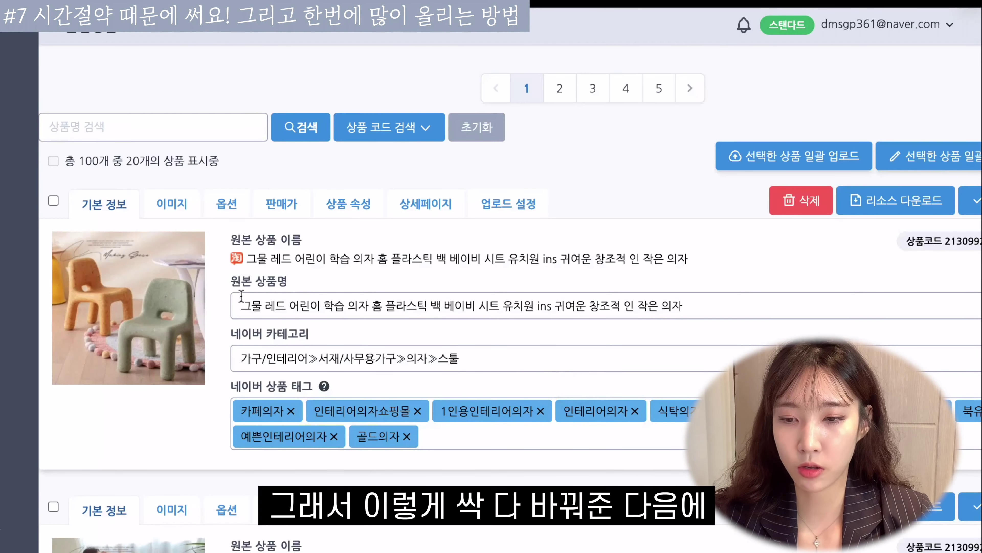
scroll(212, 463, "down", 5)
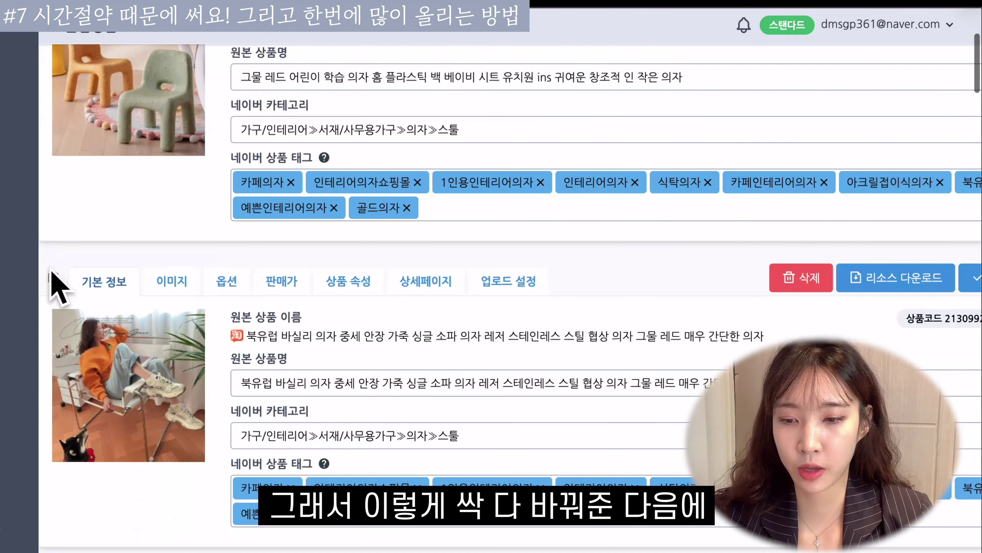
scroll(70, 313, "down", 6)
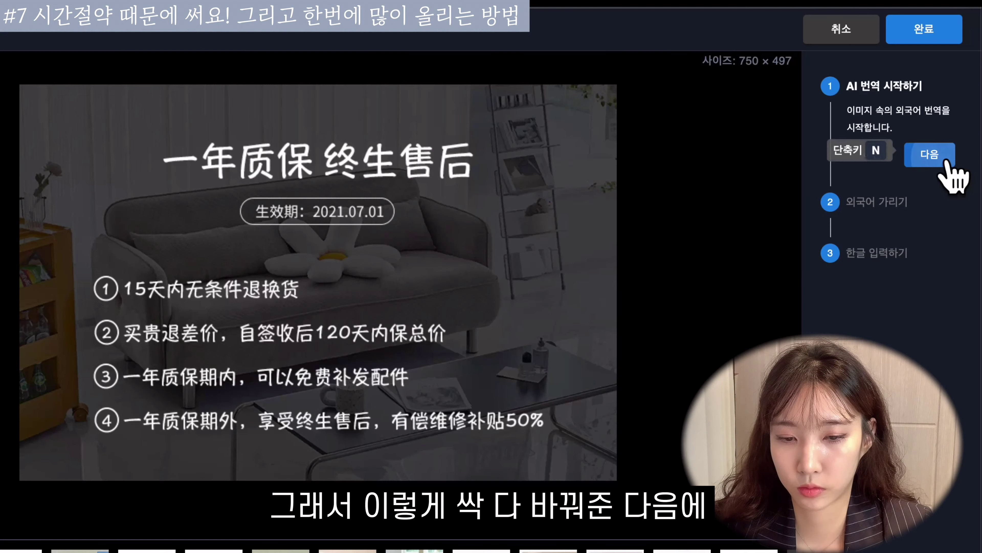
- Review the children's chair's options, selling price, product attributes and detail page images to find the parts worth translating
left_click(831, 159)
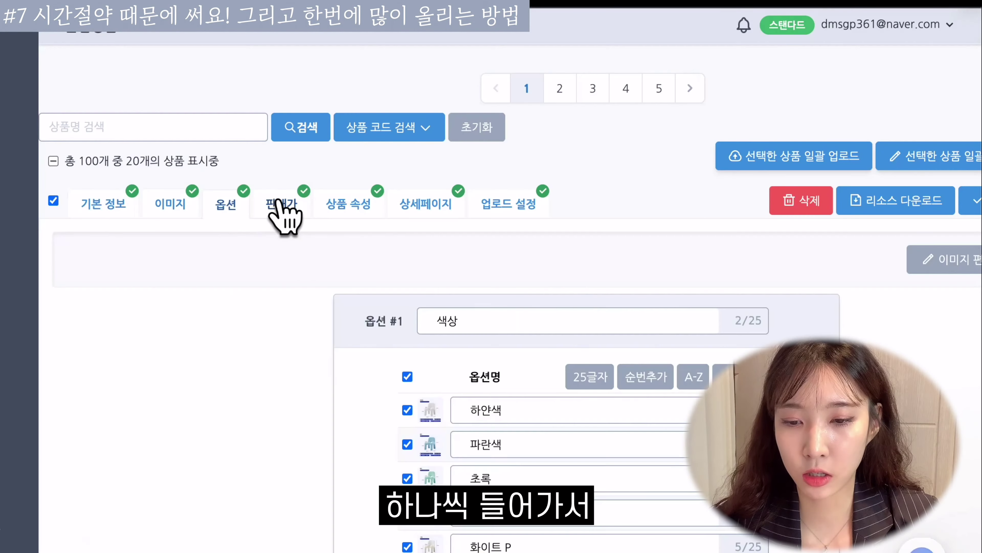
left_click(276, 203)
left_click(348, 203)
left_click(441, 203)
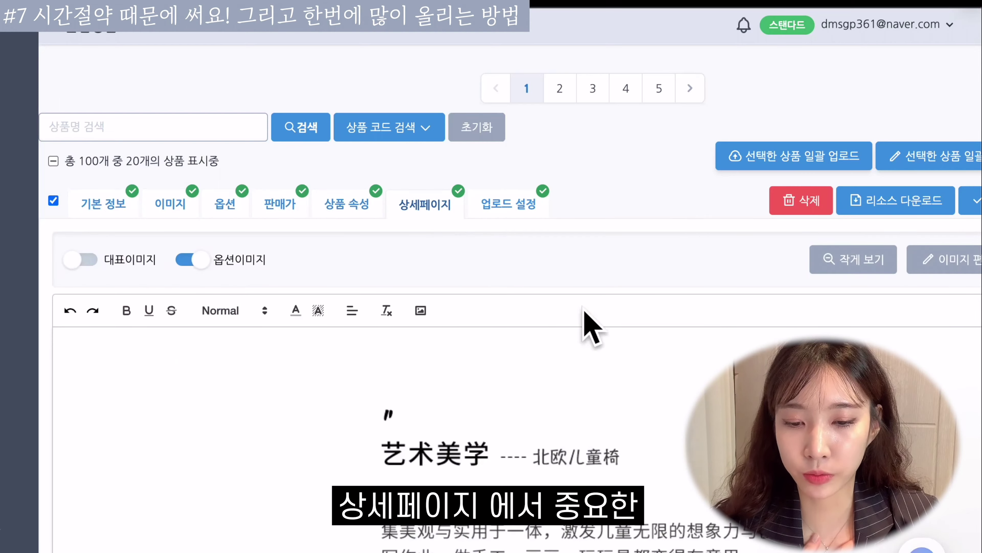
scroll(581, 472, "down", 15)
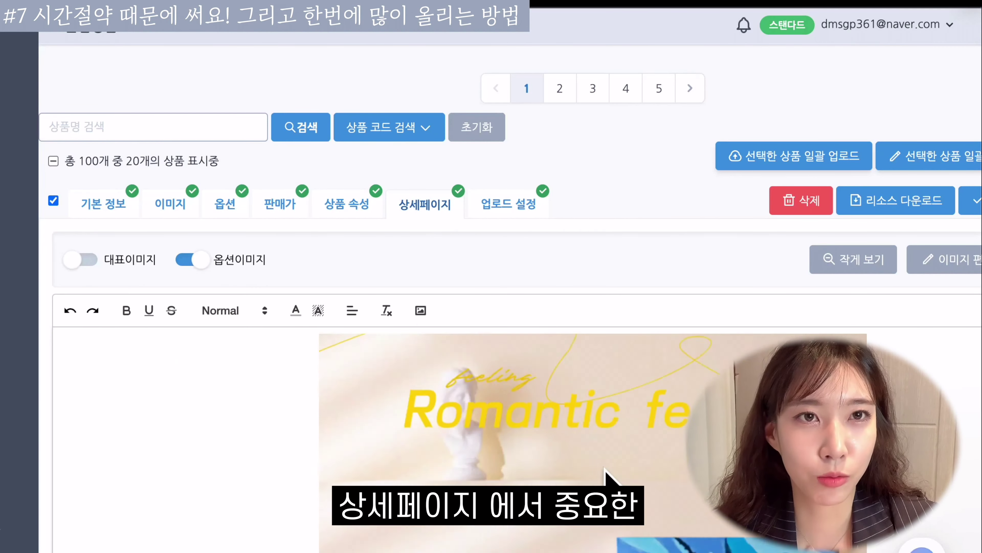
scroll(605, 470, "down", 8)
scroll(526, 472, "down", 4)
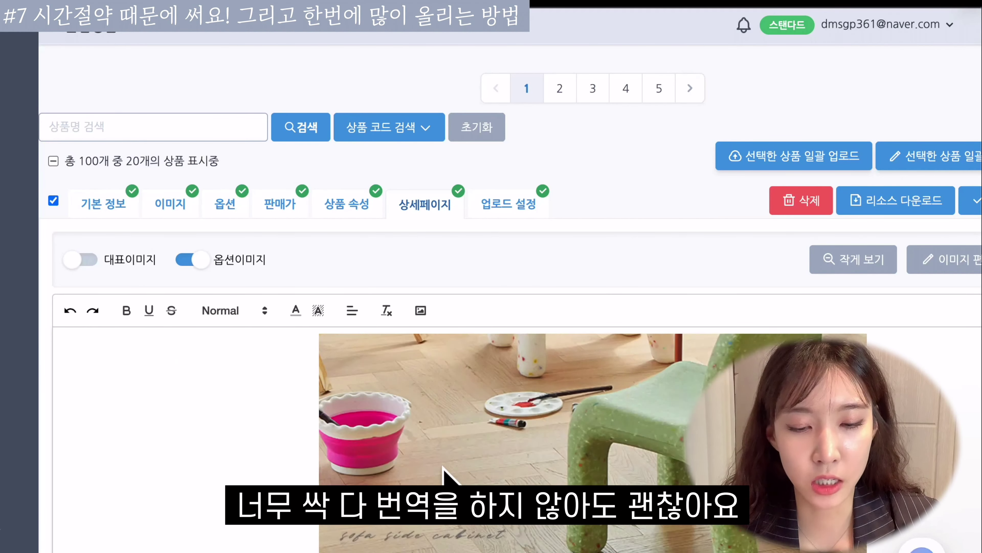
scroll(445, 469, "down", 3)
- Run AI translation on the children's chair's detail page and erase the Chinese text from the "Making Space" image
scroll(763, 322, "right", 5)
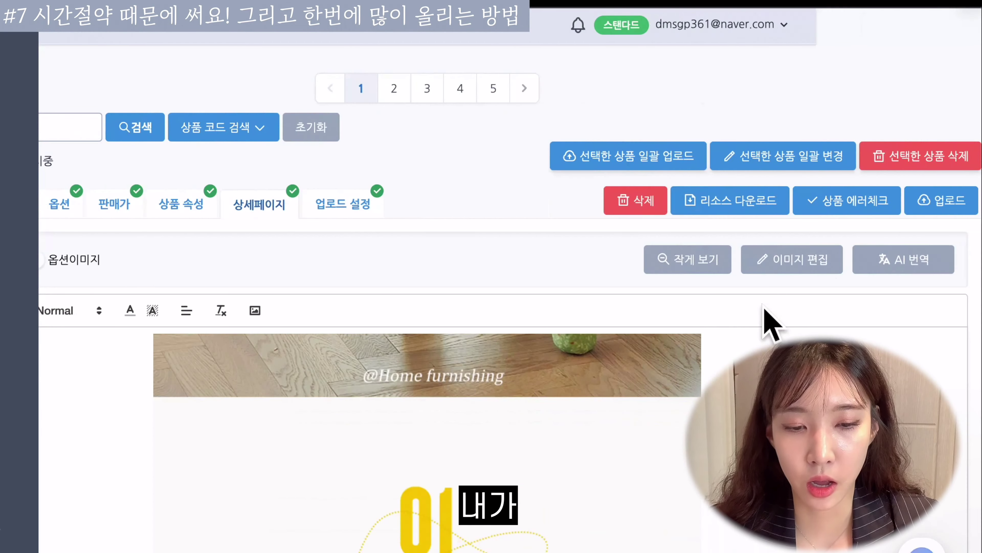
left_click(875, 264)
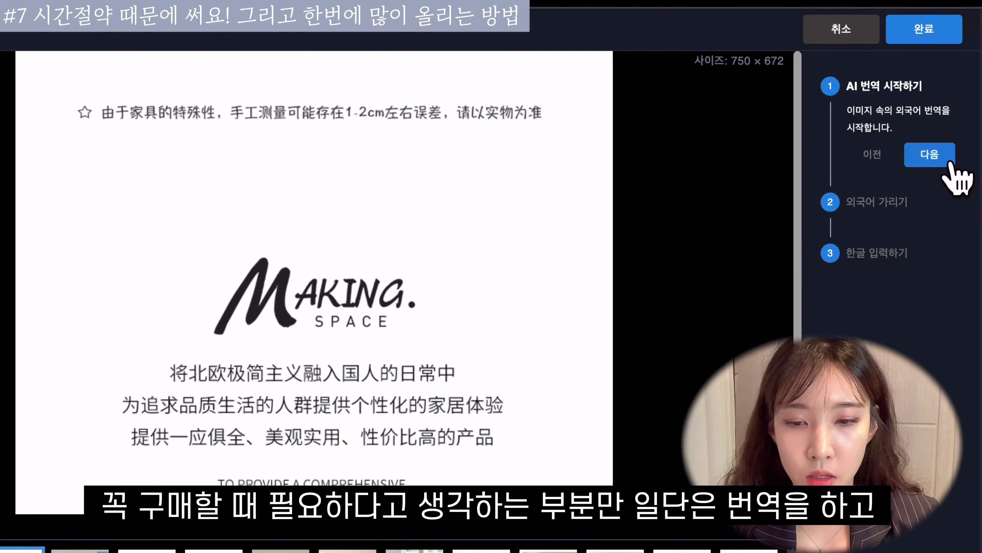
left_click(949, 162)
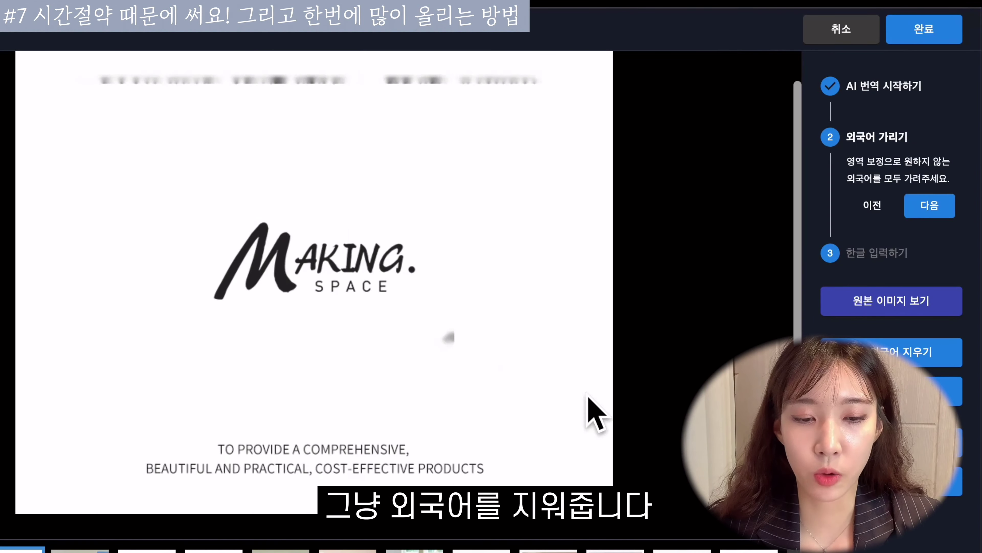
scroll(596, 413, "up", 1)
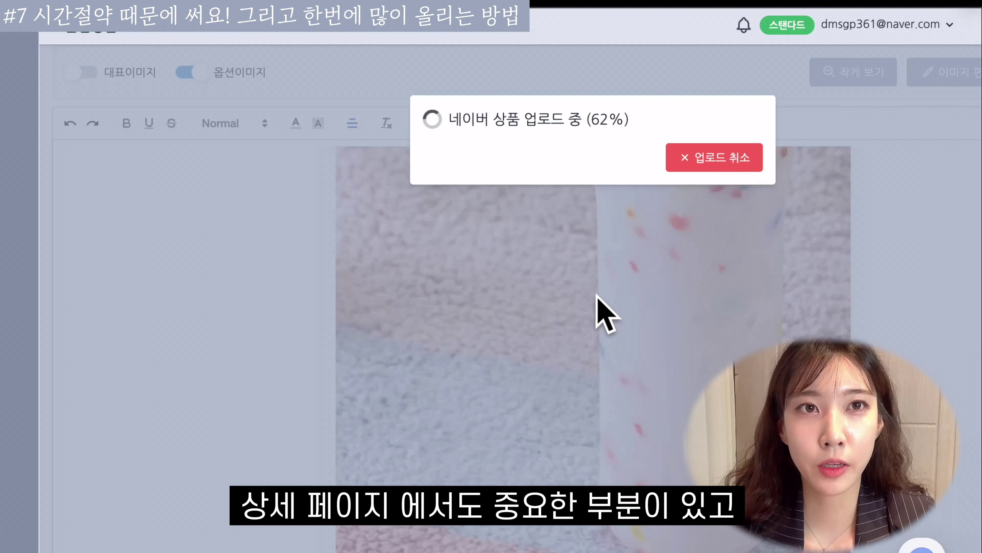